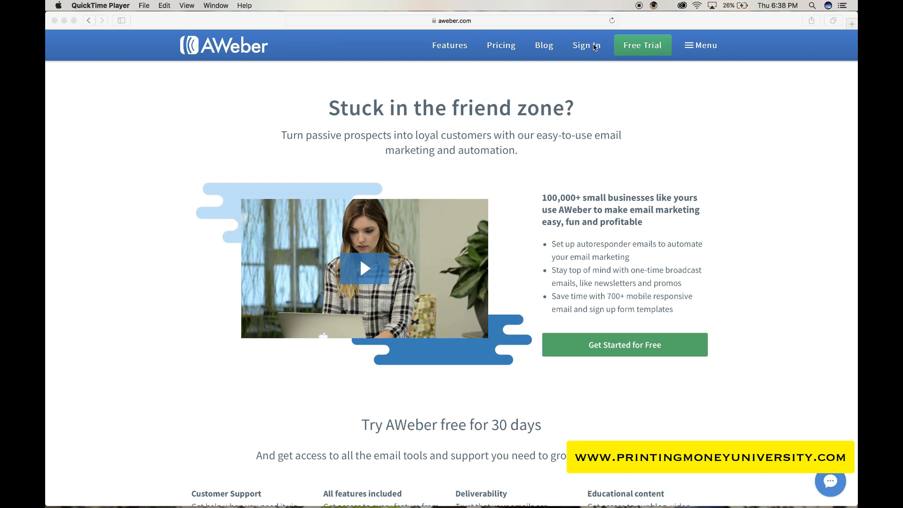
Step: Open the free trial sign-up form, review its billing and prepaid plan options, and start the free trial
click(640, 46)
click(641, 48)
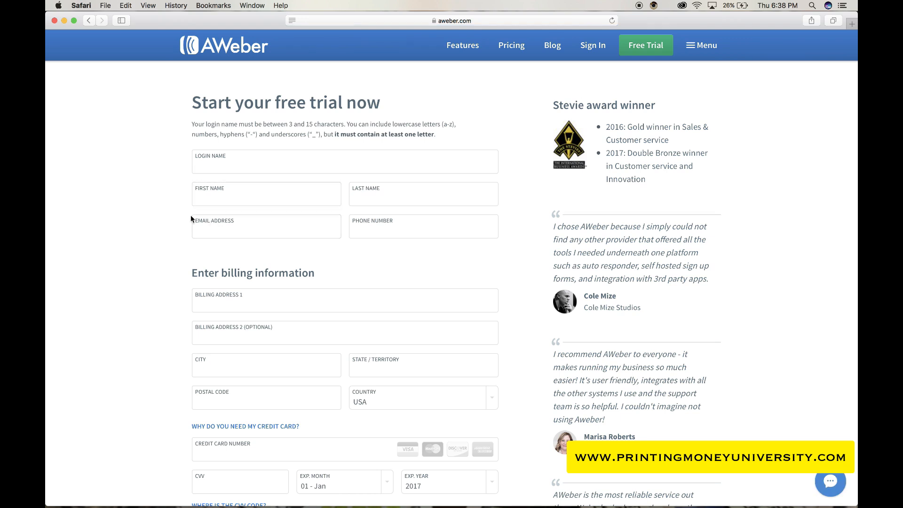
scroll(190, 215, down, 5)
scroll(191, 218, down, 5)
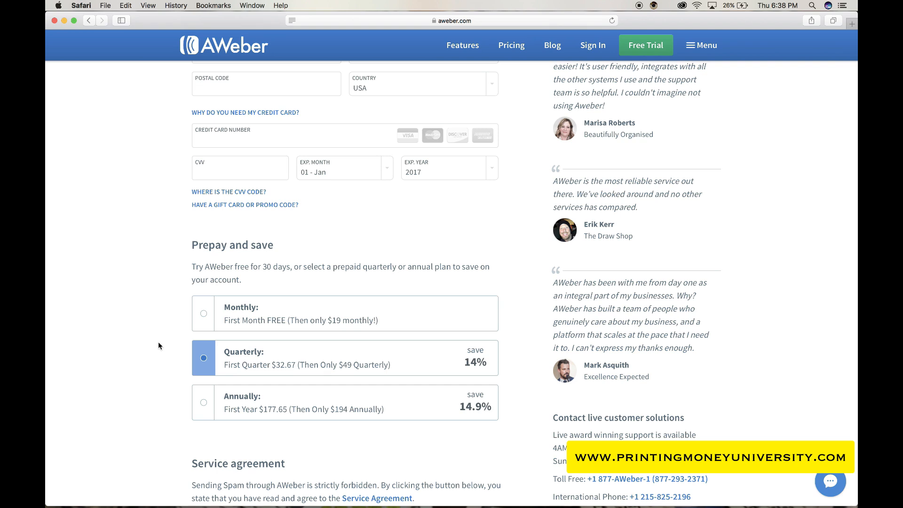
scroll(159, 346, down, 4)
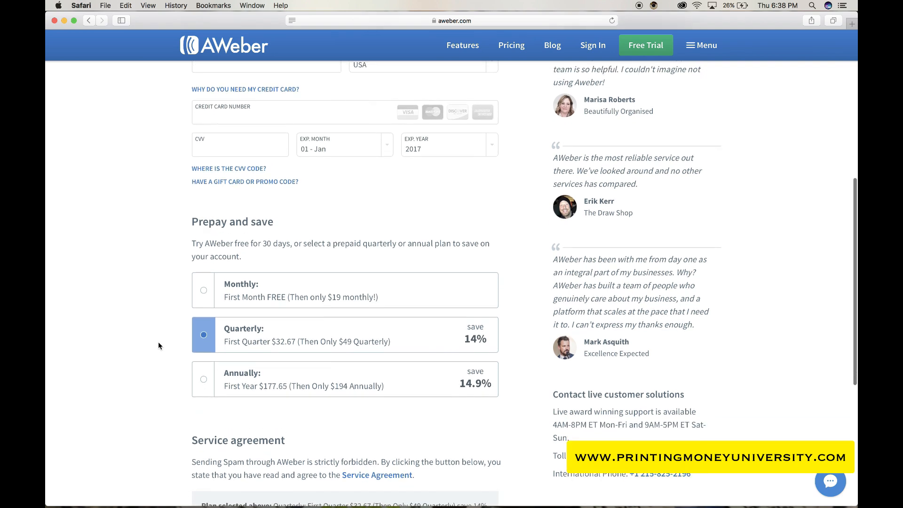
scroll(158, 346, down, 2)
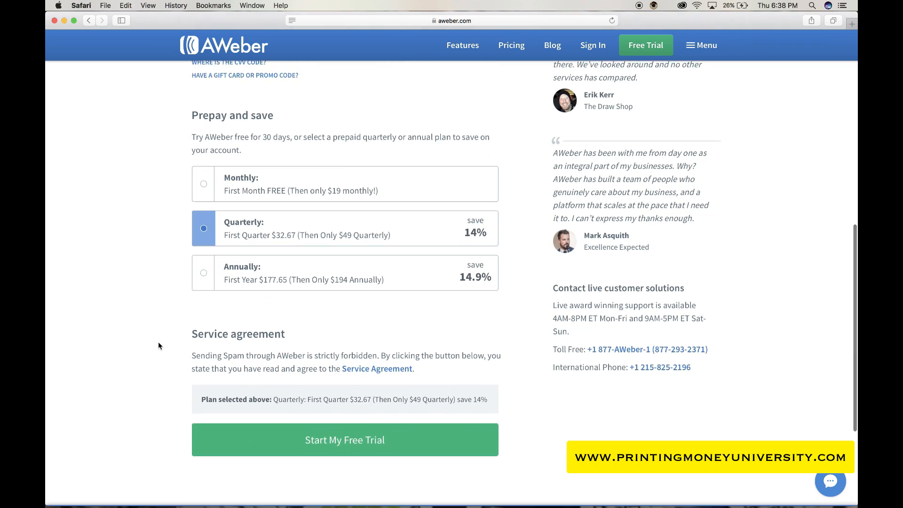
click(296, 440)
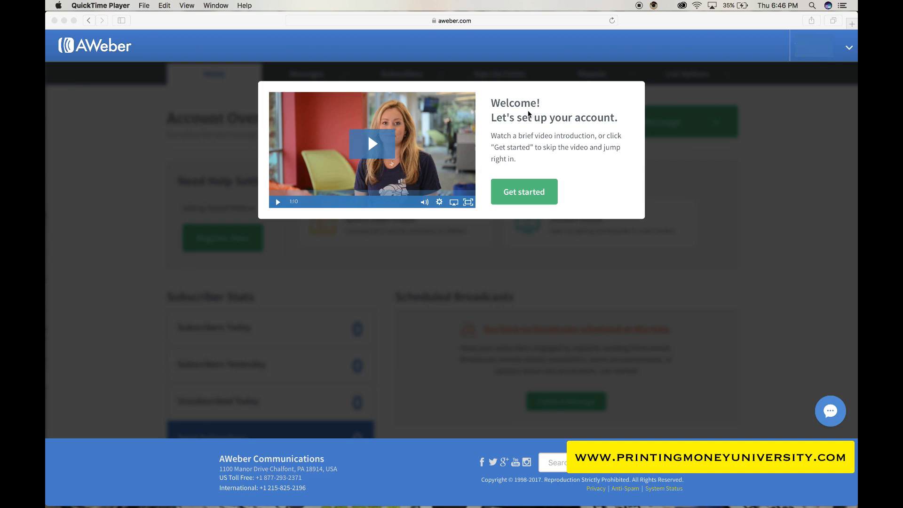
Step: Skip the welcome video and begin setting up the account
click(416, 256)
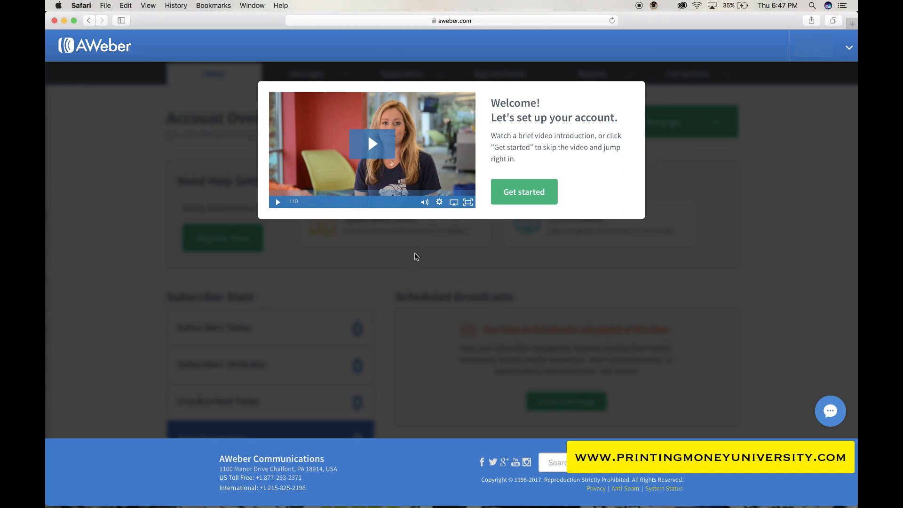
click(530, 277)
click(524, 192)
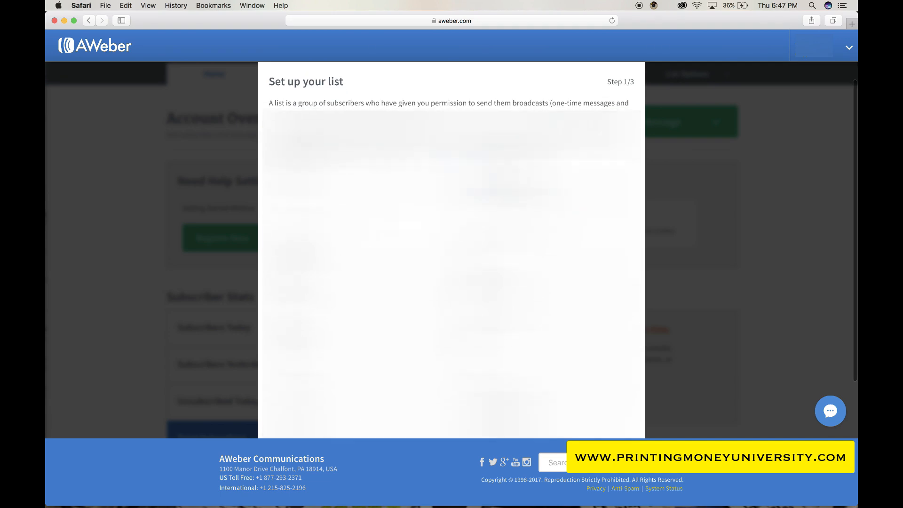
Step: Review the company and website details in the first list setup stage and continue to naming the list
scroll(452, 249, down, 2)
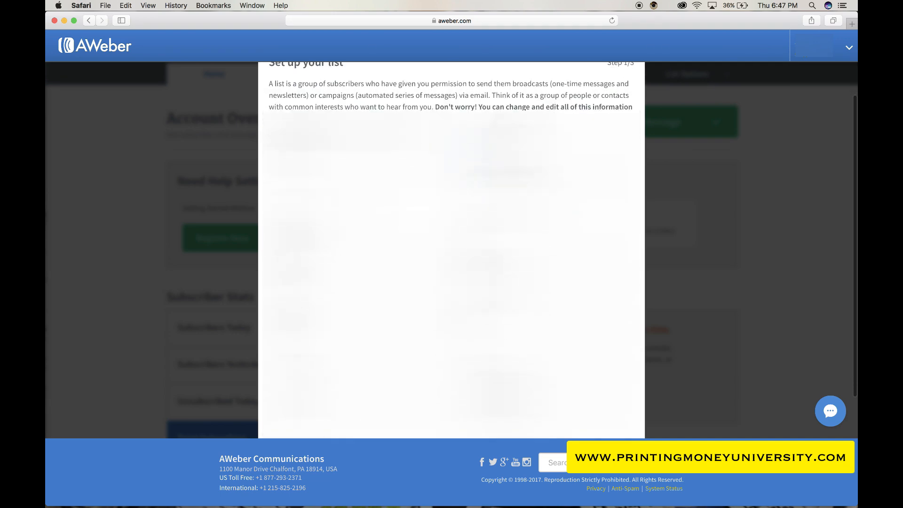
scroll(451, 250, down, 2)
scroll(451, 249, up, 1)
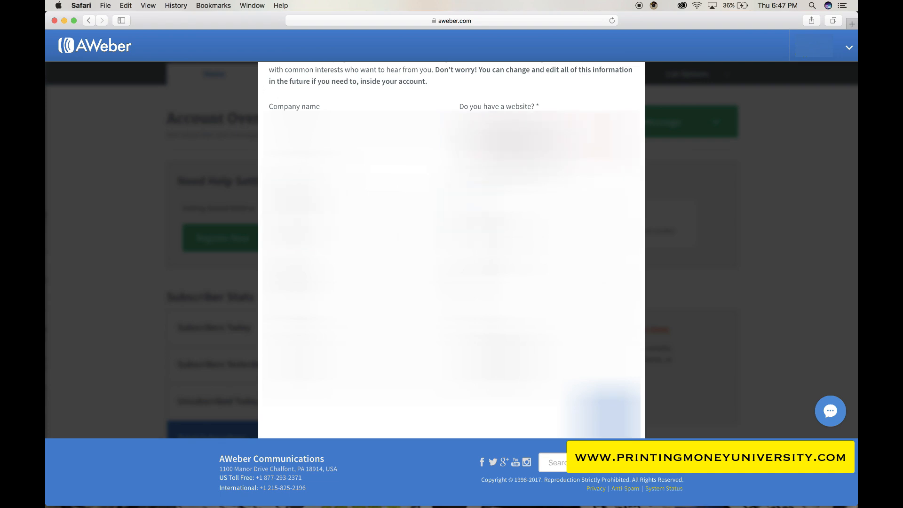
scroll(452, 249, down, 1)
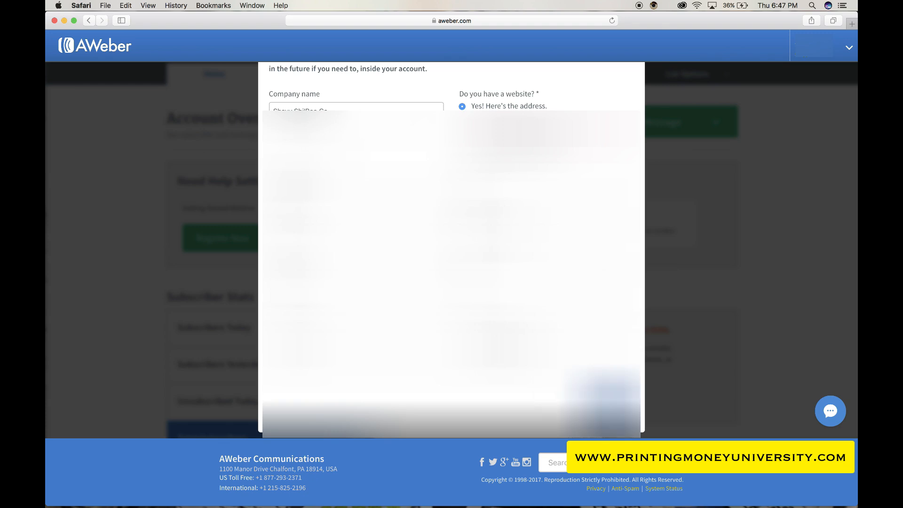
click(607, 406)
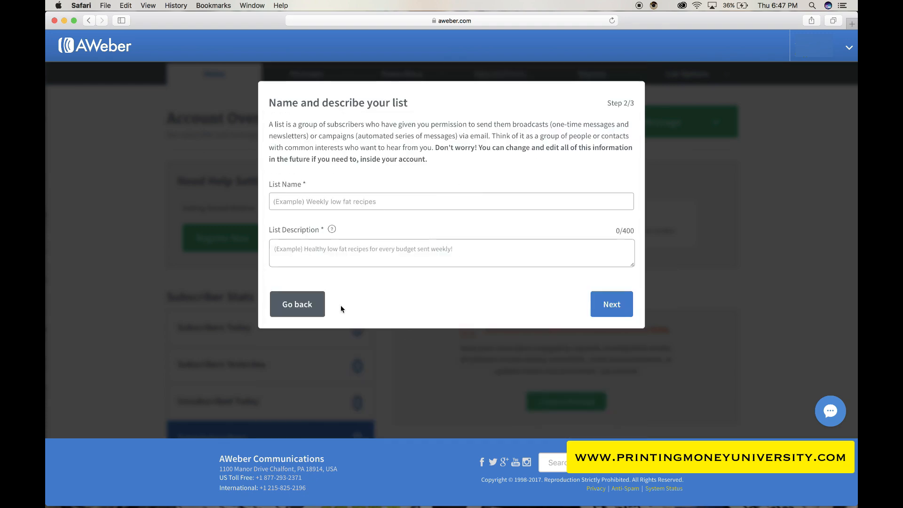
Step: Name the list "Automotive"
click(313, 204)
click(389, 203)
text(Automotive)
Step: Describe the list as "This is a list for automotive tip" and continue to the confirmation message stage
click(275, 249)
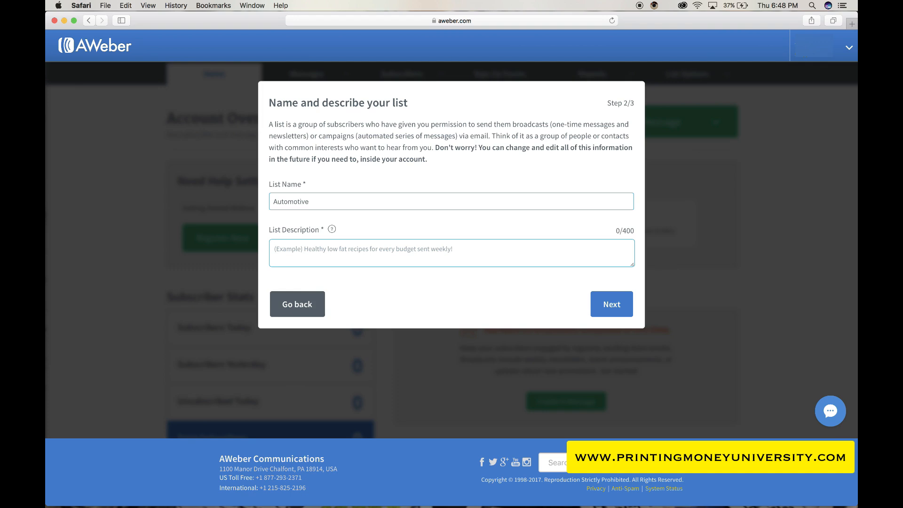
text(T)
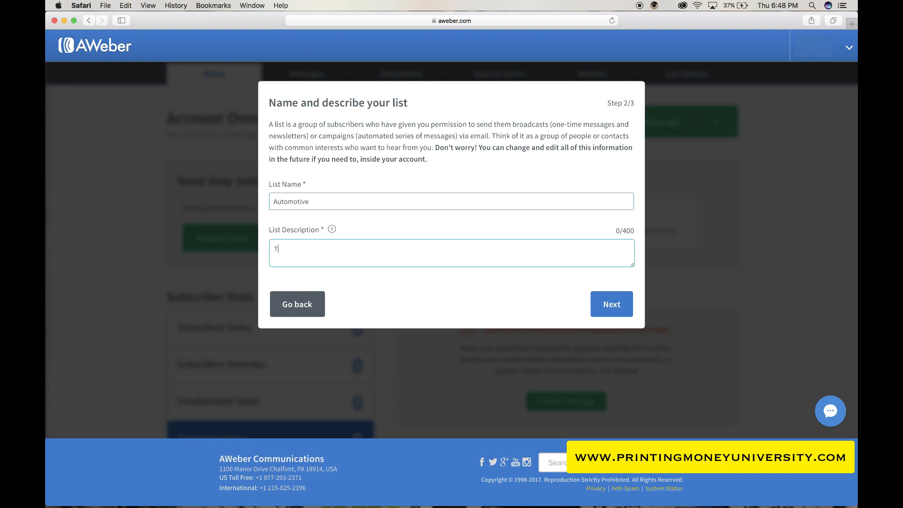
text(his is a list o)
key(BackSpace)
text(f)
text(fo)
key(BackSpace)
key(BackSpace)
text(for automotive tip)
mouse_move(332, 230)
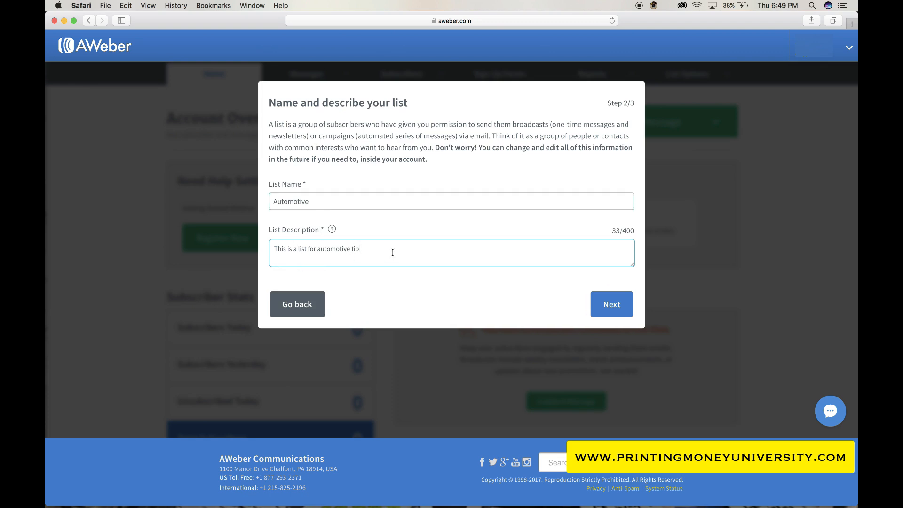
click(608, 308)
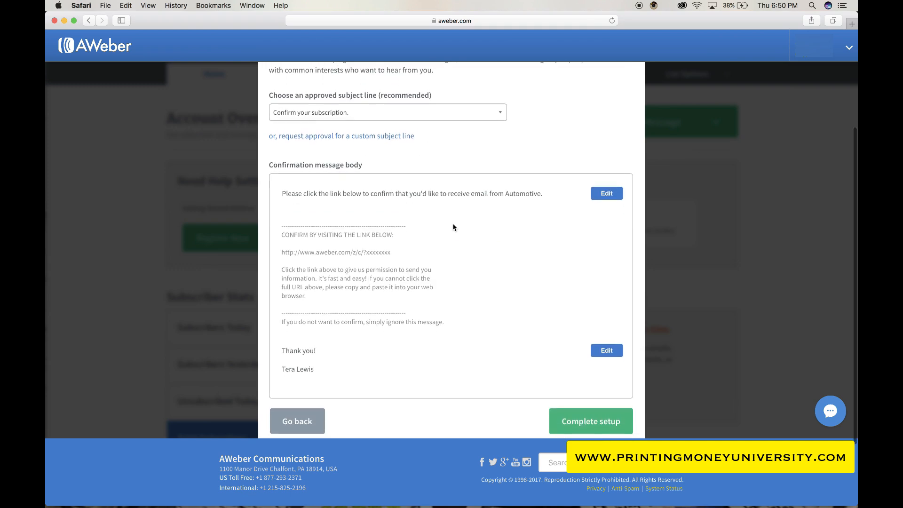
Step: Review the approved subject lines and the editable passages of the confirmation message, and complete the list setup
click(451, 114)
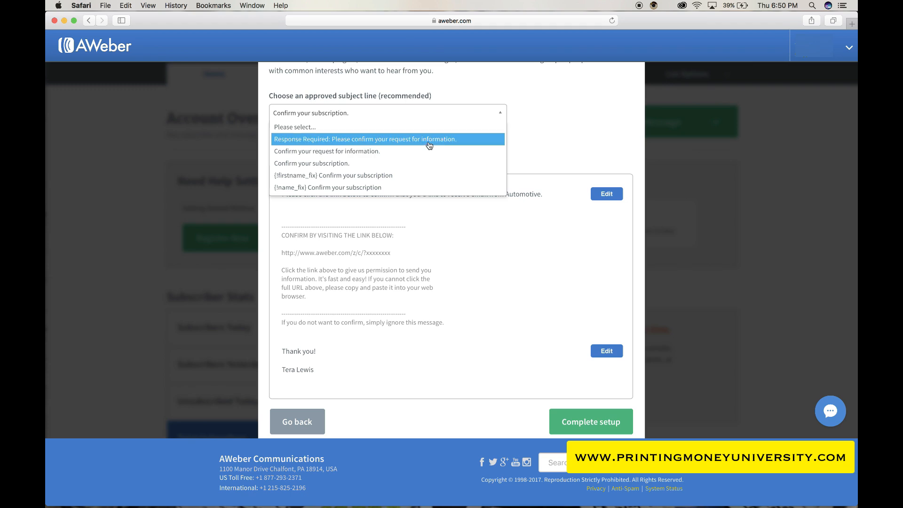
click(549, 141)
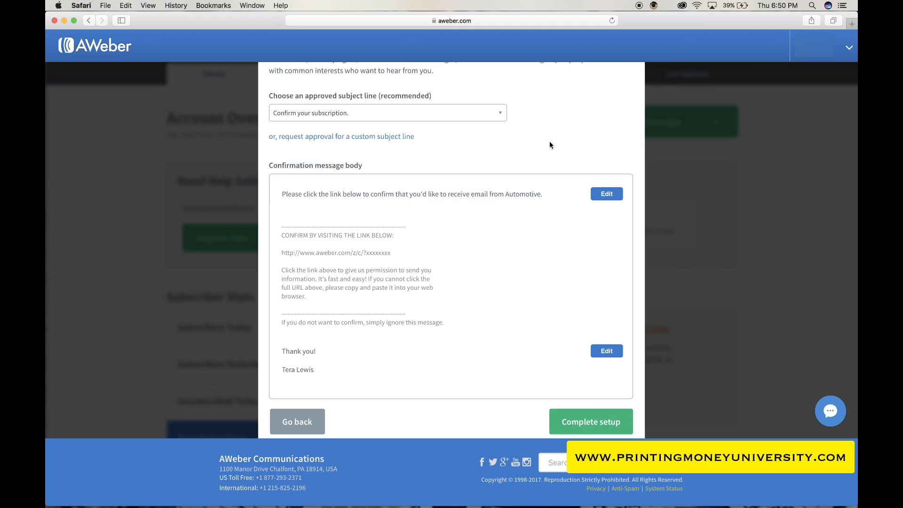
click(598, 193)
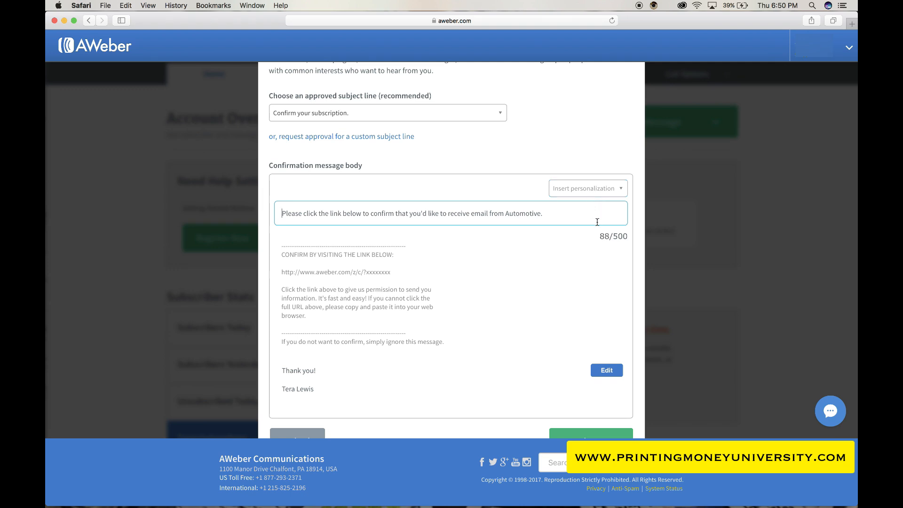
click(557, 270)
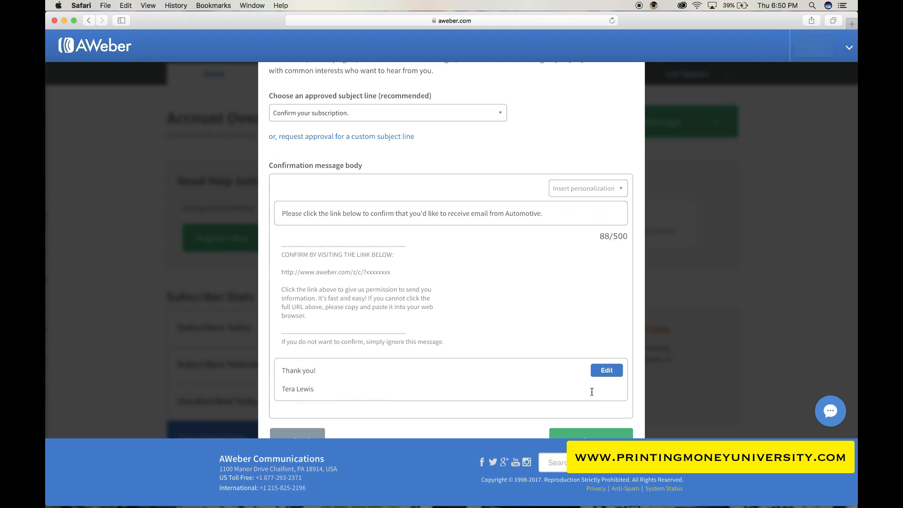
click(598, 374)
scroll(598, 376, down, 2)
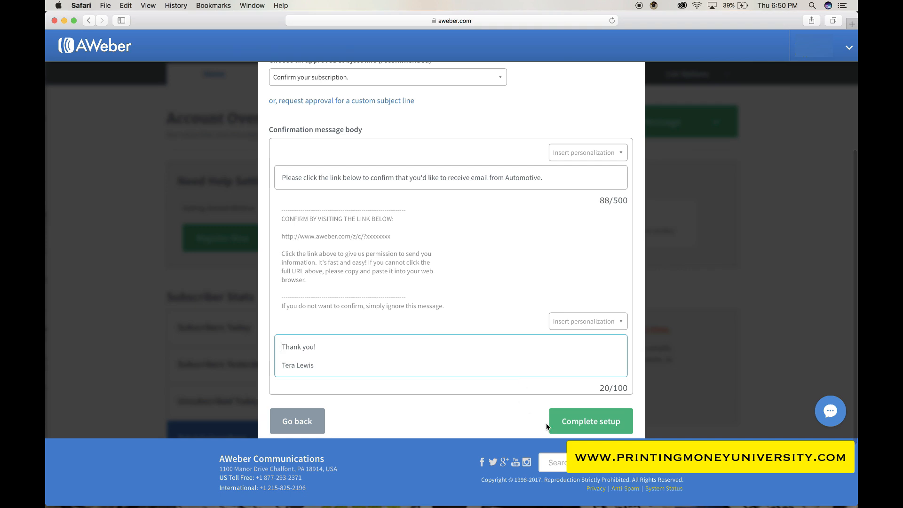
scroll(546, 426, up, 1)
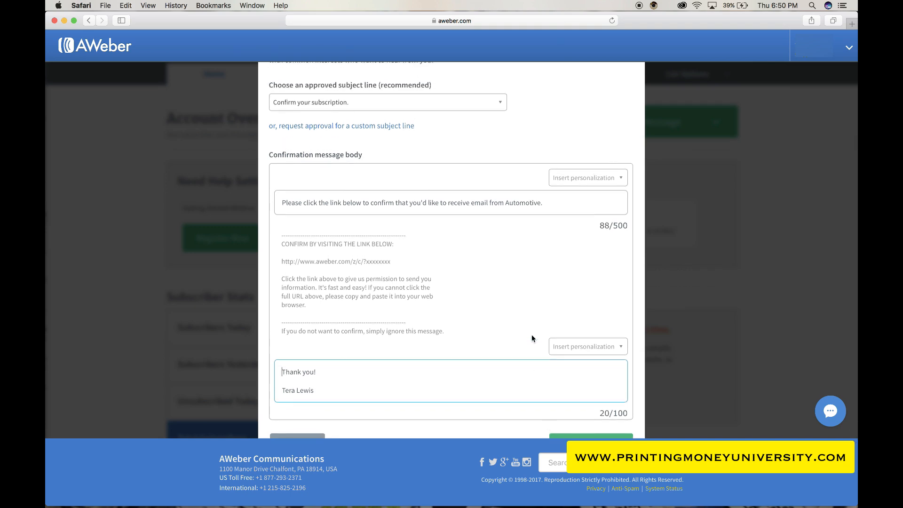
scroll(532, 336, down, 1)
click(590, 423)
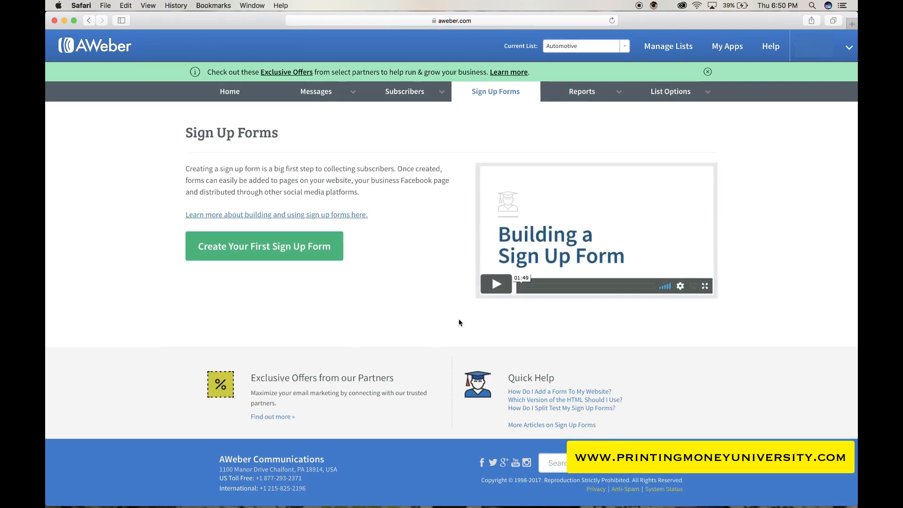
Step: Check the available lists and start creating the first sign-up form for the Automotive list
click(625, 49)
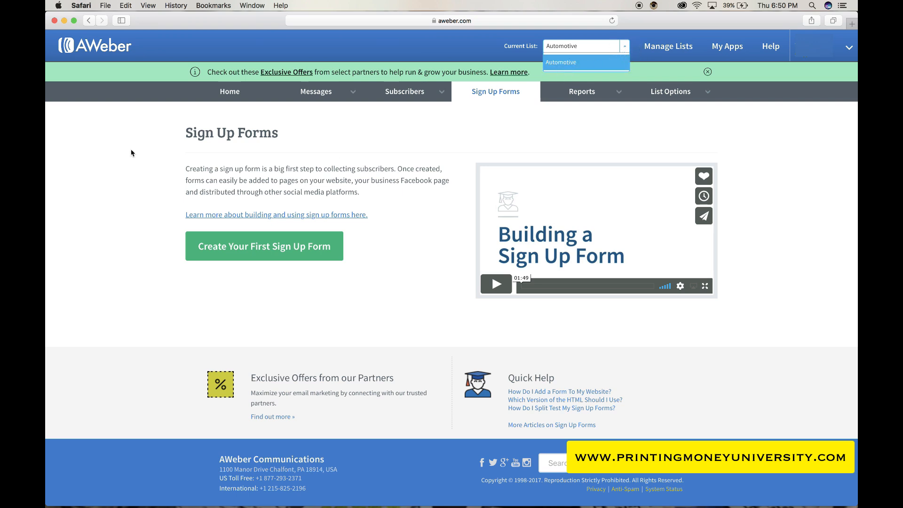
click(129, 184)
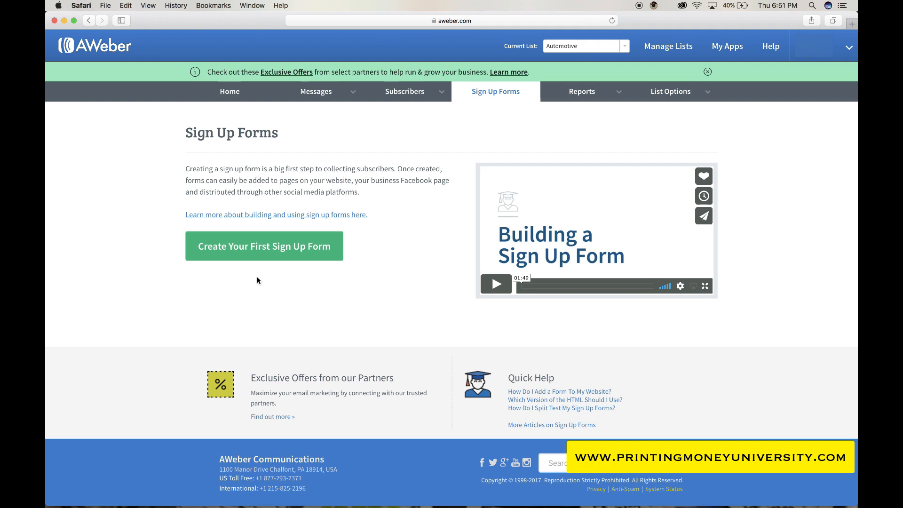
click(285, 248)
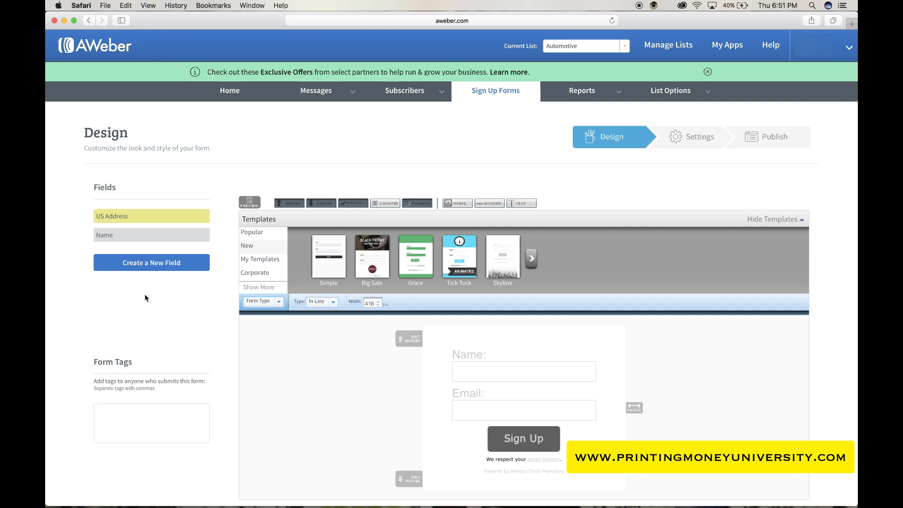
Step: Try out creating a new custom field and remove it from the sign-up form
scroll(146, 298, down, 3)
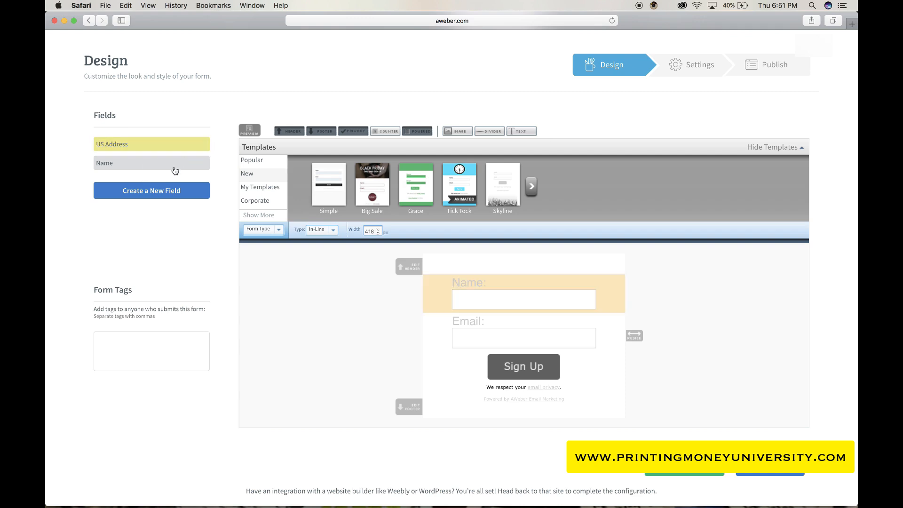
click(171, 196)
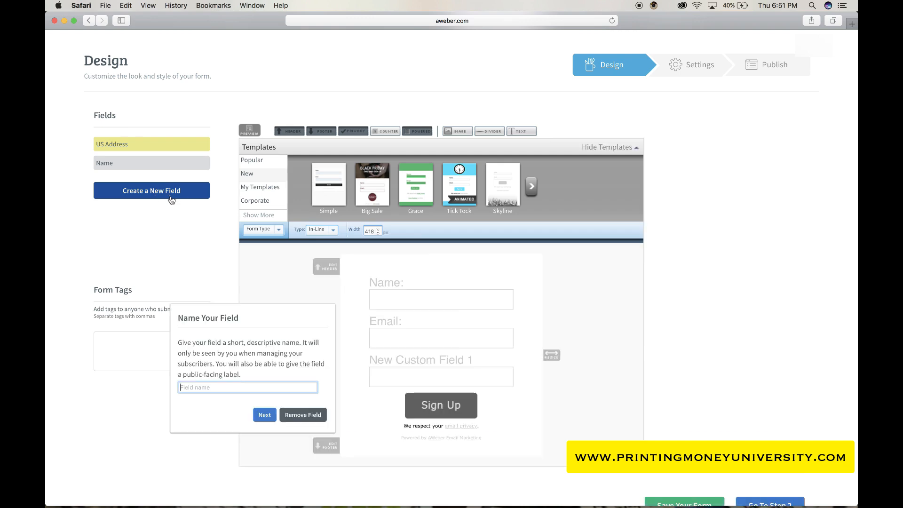
click(295, 420)
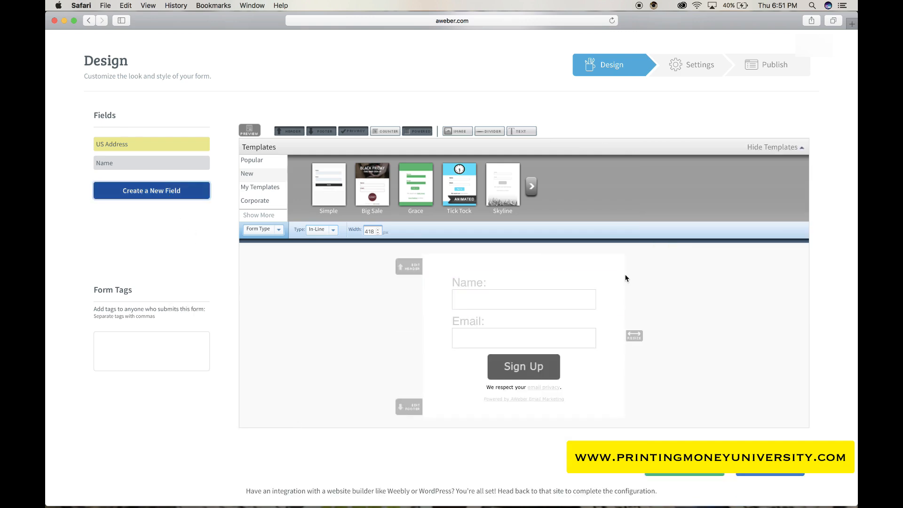
Step: Remove the Name field and the header from the form and load the Big Sale template in blue
click(621, 283)
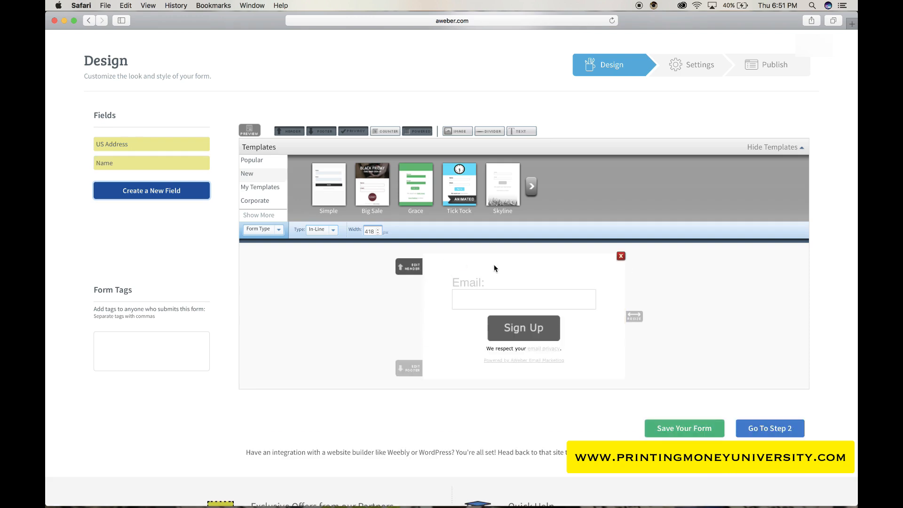
click(621, 256)
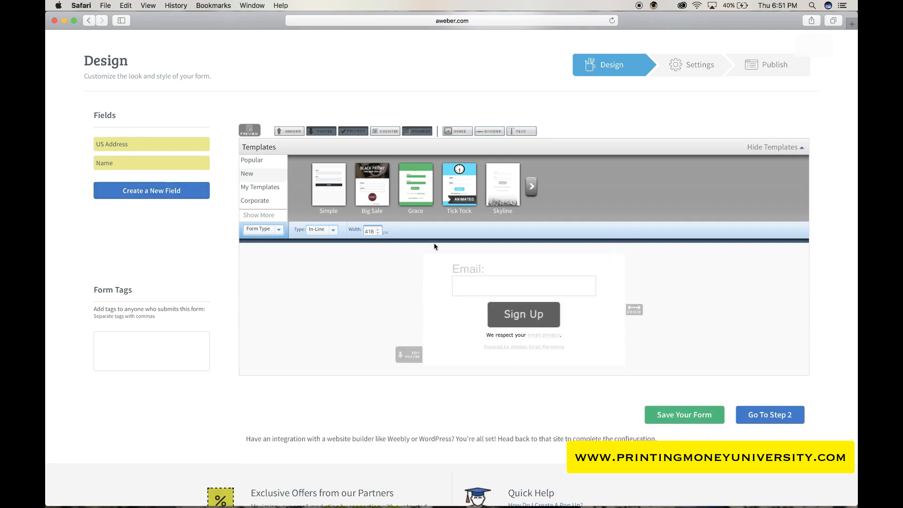
click(381, 184)
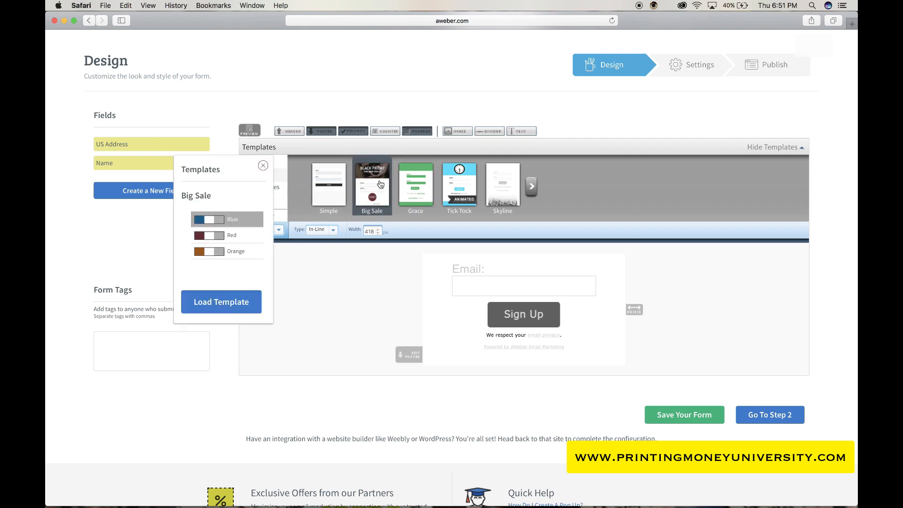
click(221, 370)
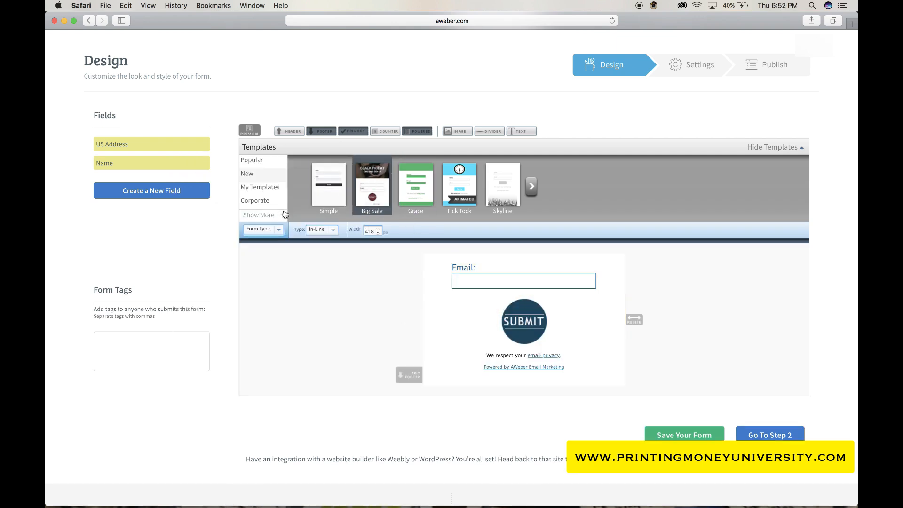
Step: Add the form tag "autoinsurancetips" and show the Popular templates
click(114, 346)
text(autoinsurancetips)
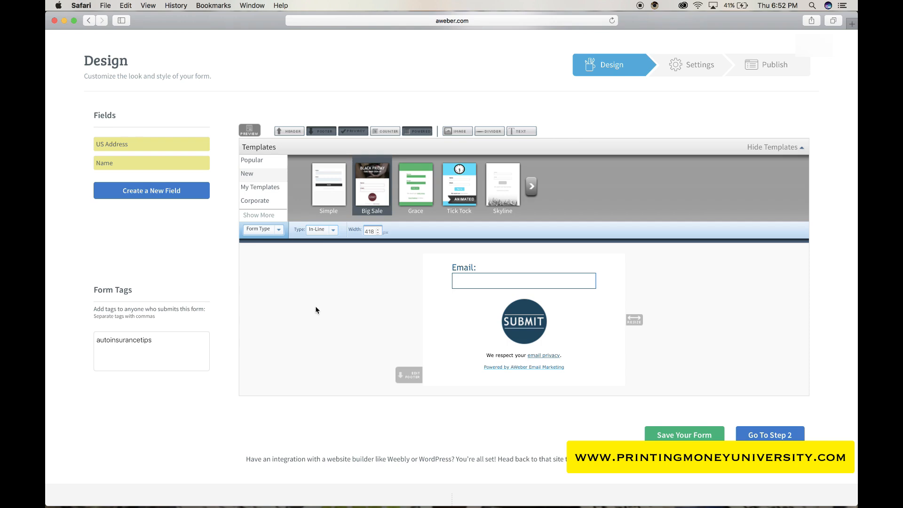
click(100, 401)
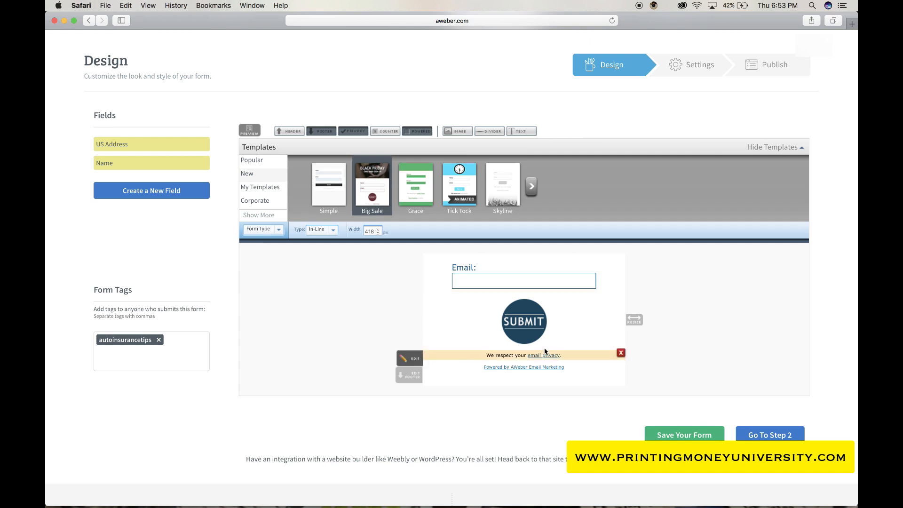
click(259, 166)
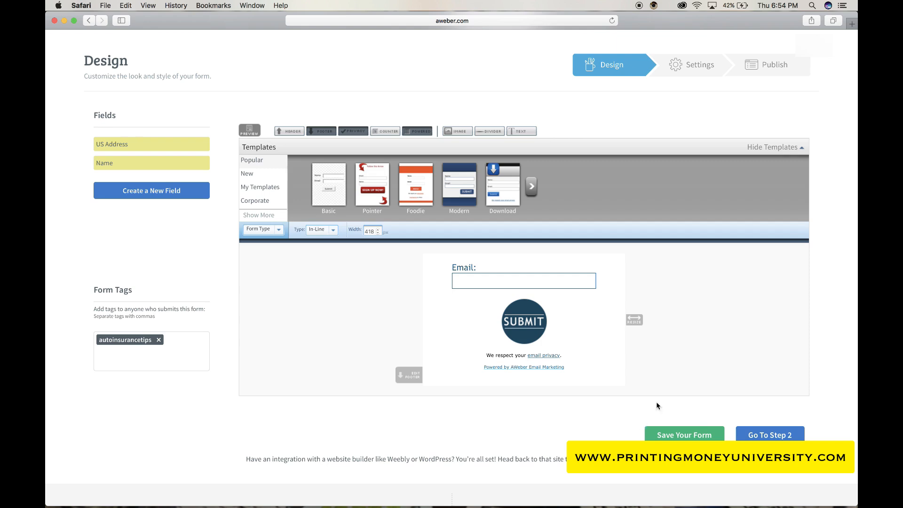
Step: Save the sign-up form design and continue to the form's Settings stage
click(679, 435)
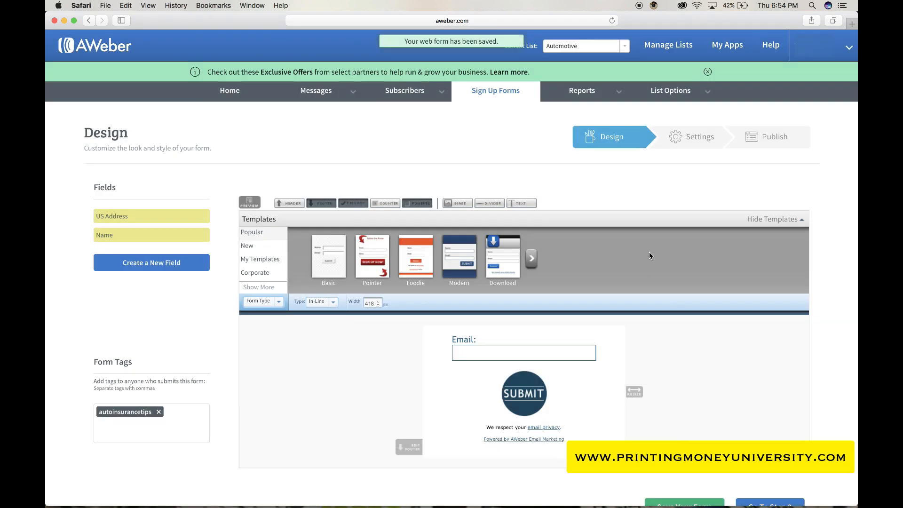
scroll(648, 249, down, 5)
click(748, 407)
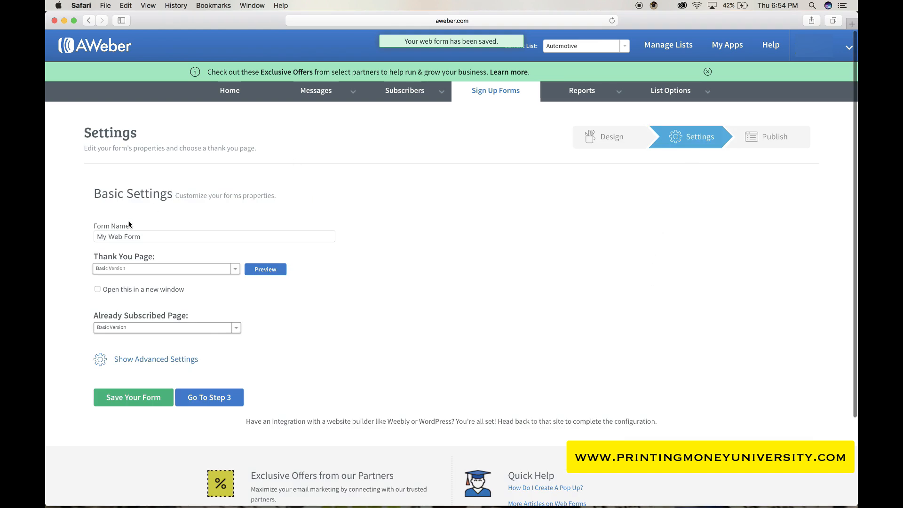
Step: Rename the form AutoInsuranceTips and preview its Basic Version thank-you page
click(130, 236)
drag(172, 241, 91, 240)
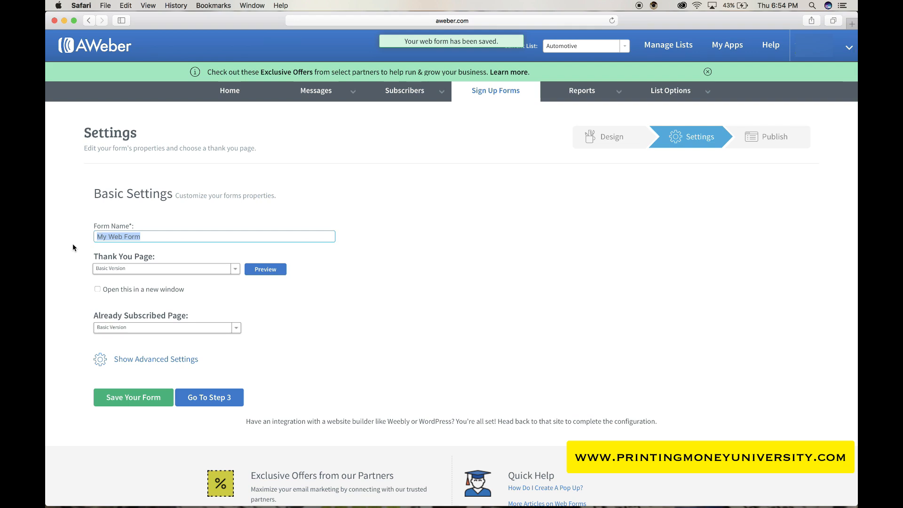
text(AutoInsu)
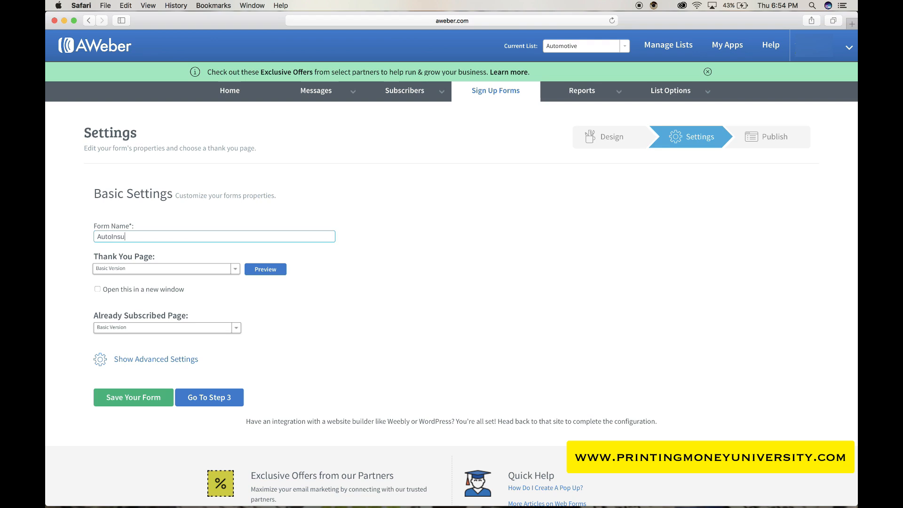
text(ranceTips)
click(210, 251)
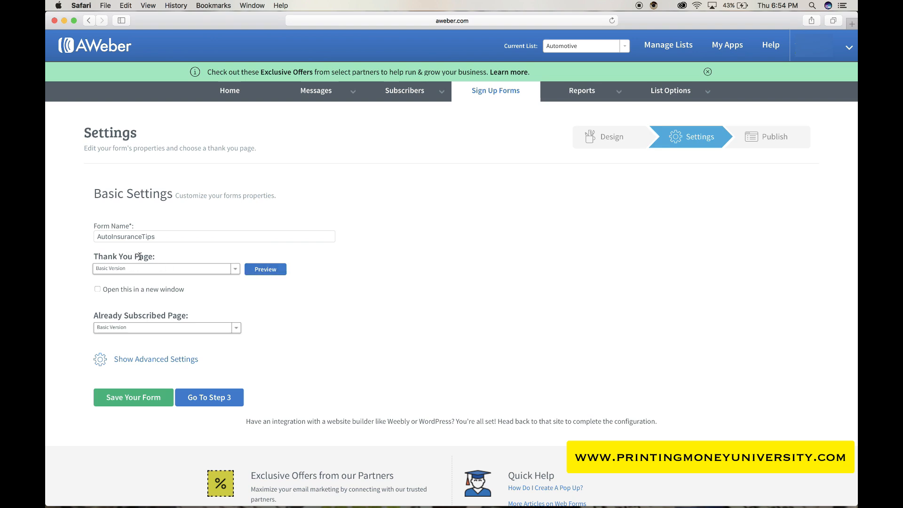
click(274, 271)
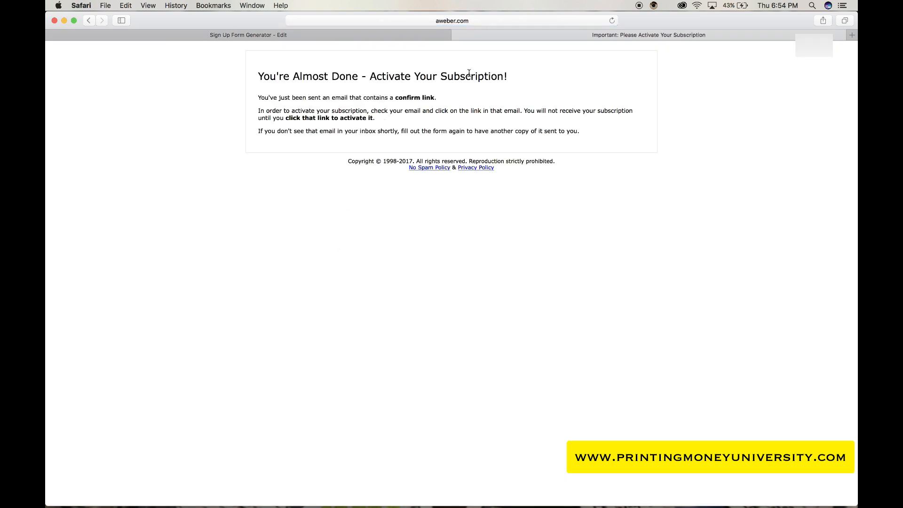
click(457, 35)
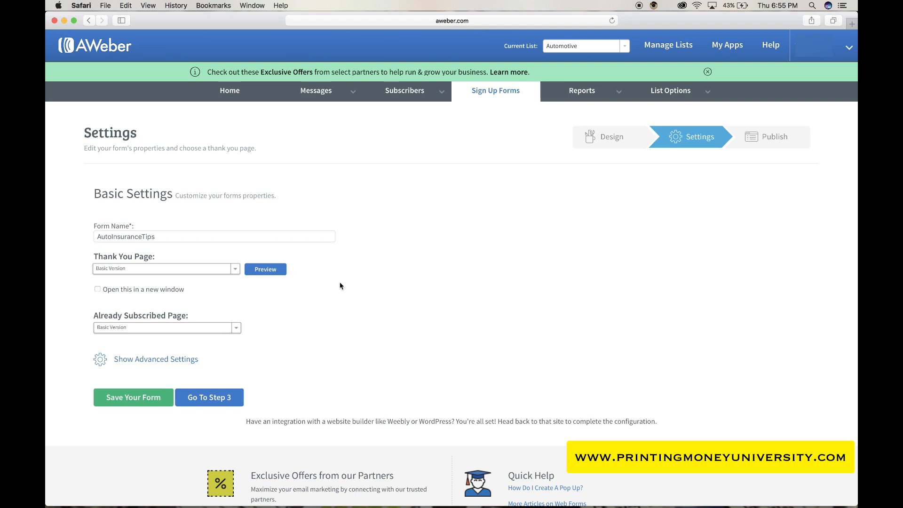
Step: Try the Custom Page option for both the Thank You Page and the Already Subscribed Page
click(235, 271)
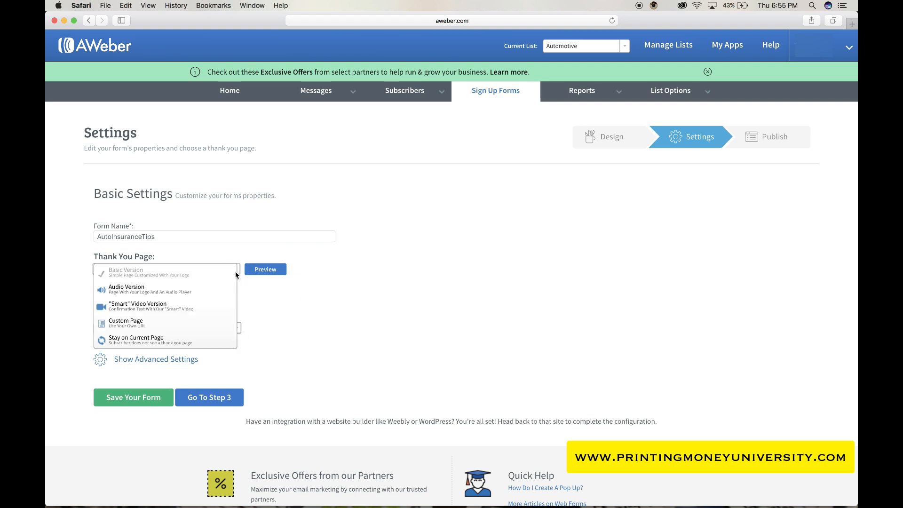
click(192, 327)
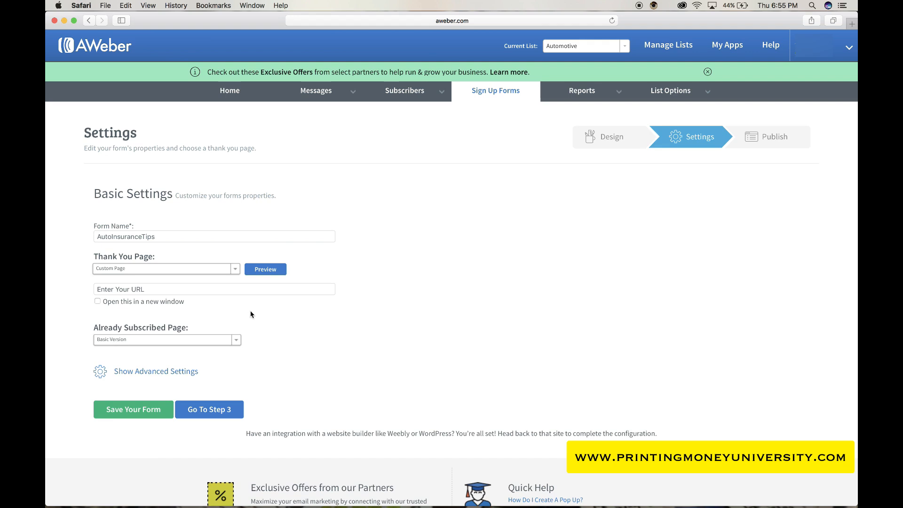
click(133, 289)
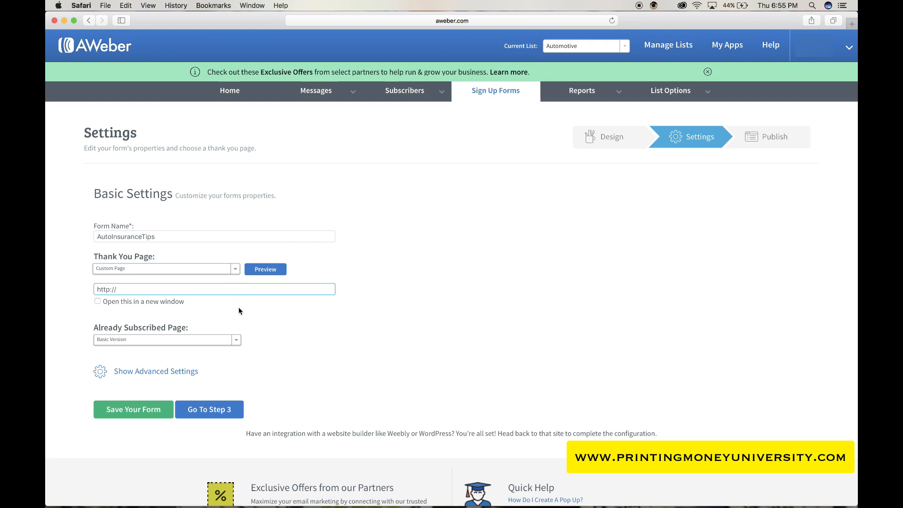
click(236, 339)
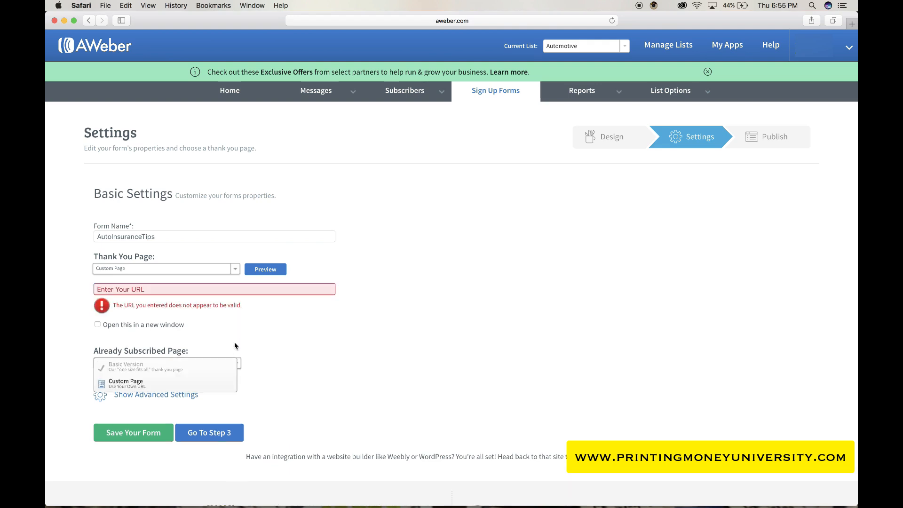
click(183, 384)
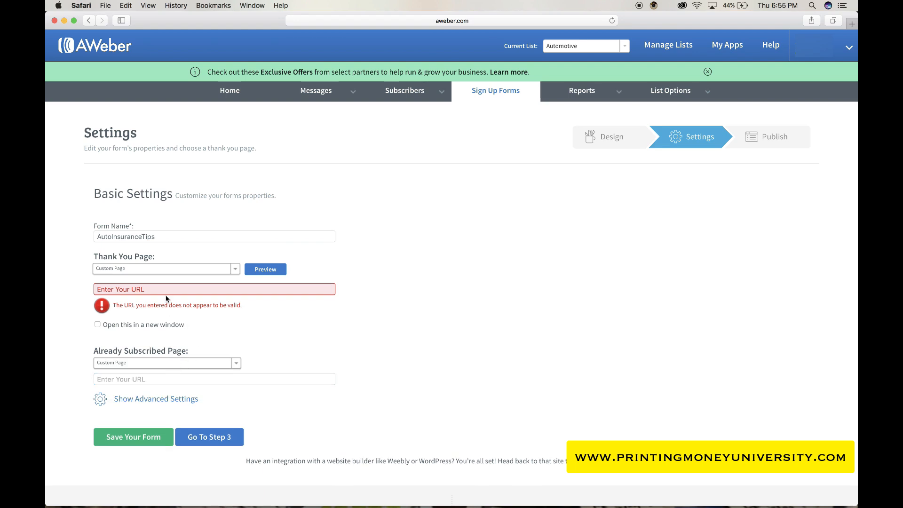
click(170, 365)
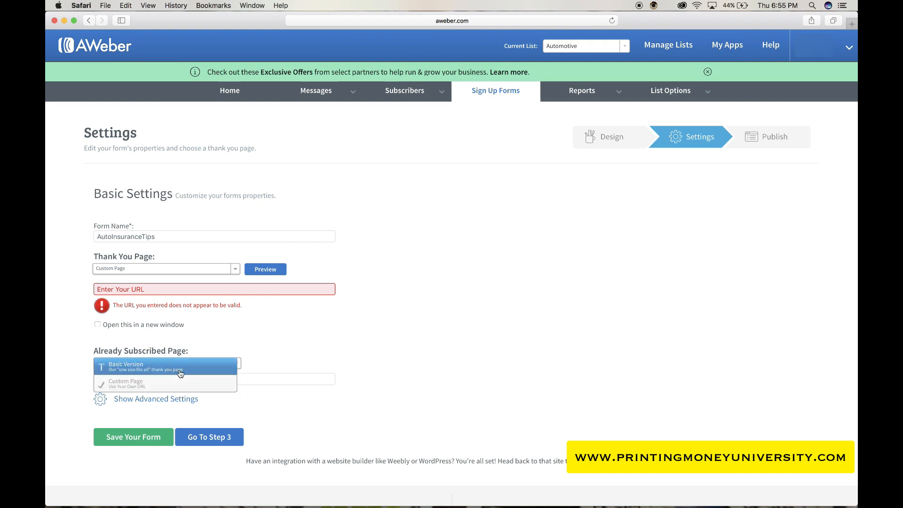
click(176, 368)
click(196, 364)
click(194, 374)
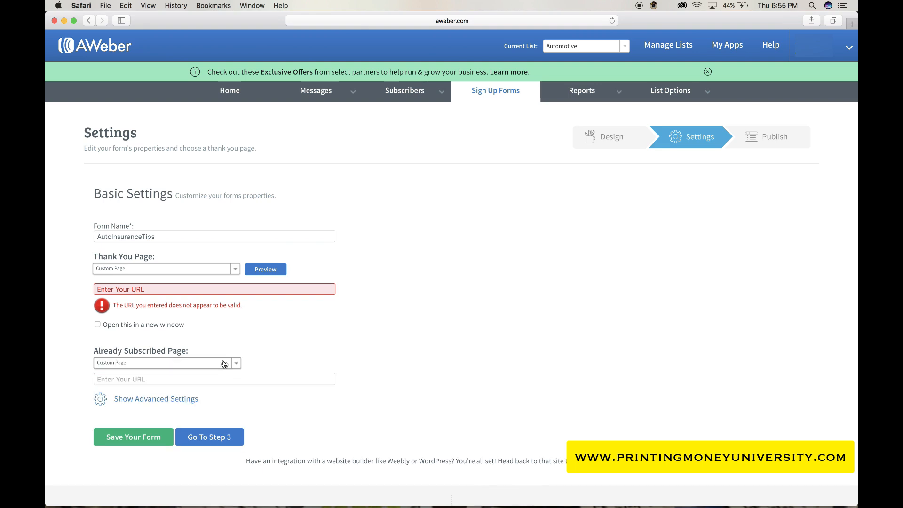
Step: Show the form's advanced settings and examine the Ad Tracking, Start On Message and Pass Form Data options
click(167, 400)
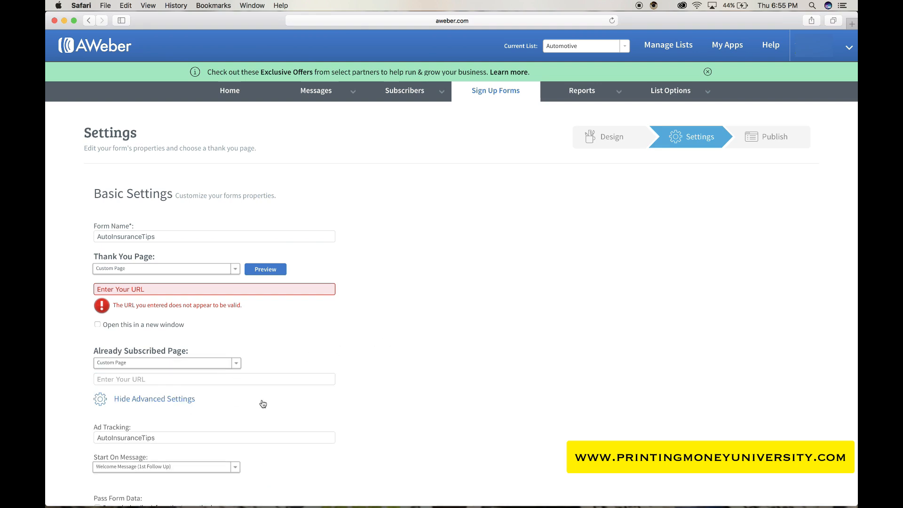
scroll(306, 397, down, 5)
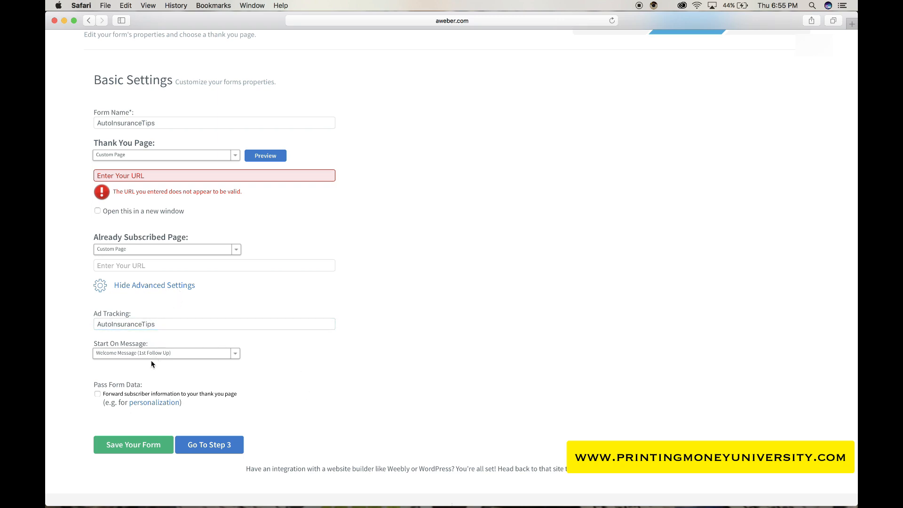
click(195, 360)
click(267, 358)
scroll(266, 362, up, 3)
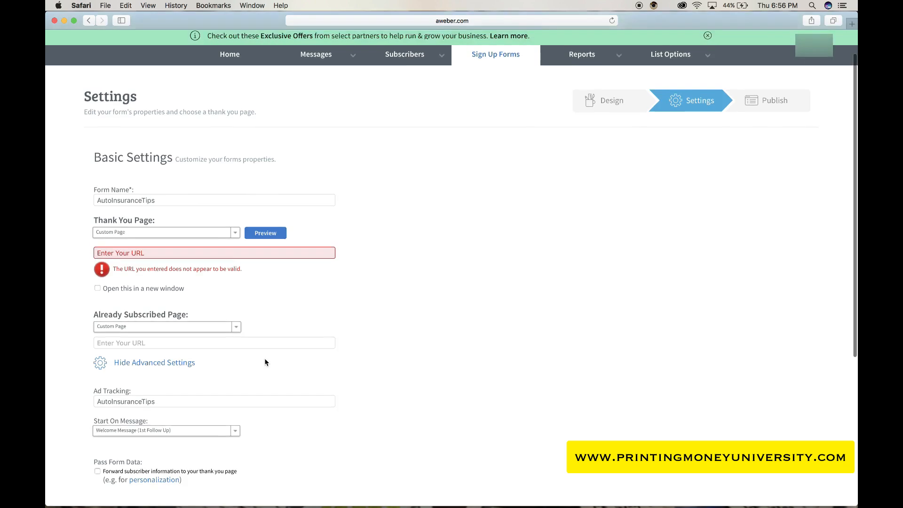
scroll(596, 248, down, 4)
scroll(590, 251, down, 2)
click(143, 382)
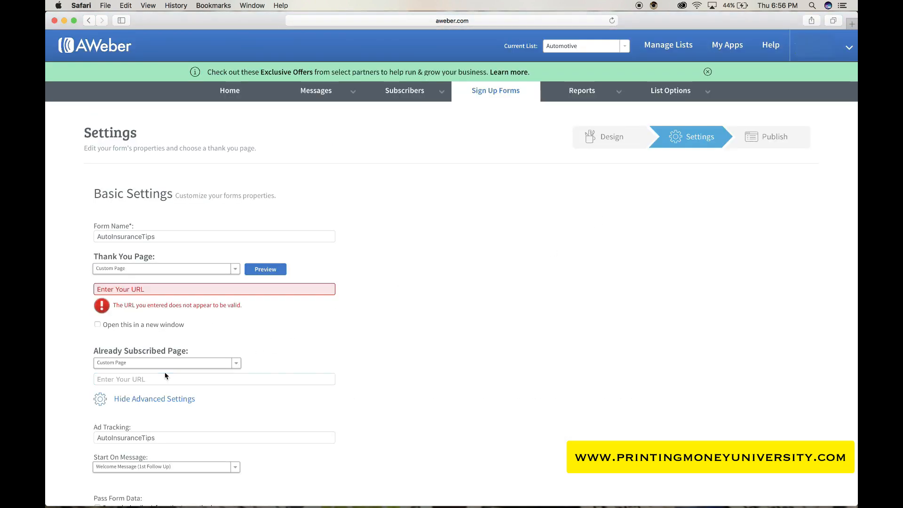
Step: Set the Thank You Page and the Already Subscribed Page to Basic Version and save the form
click(155, 272)
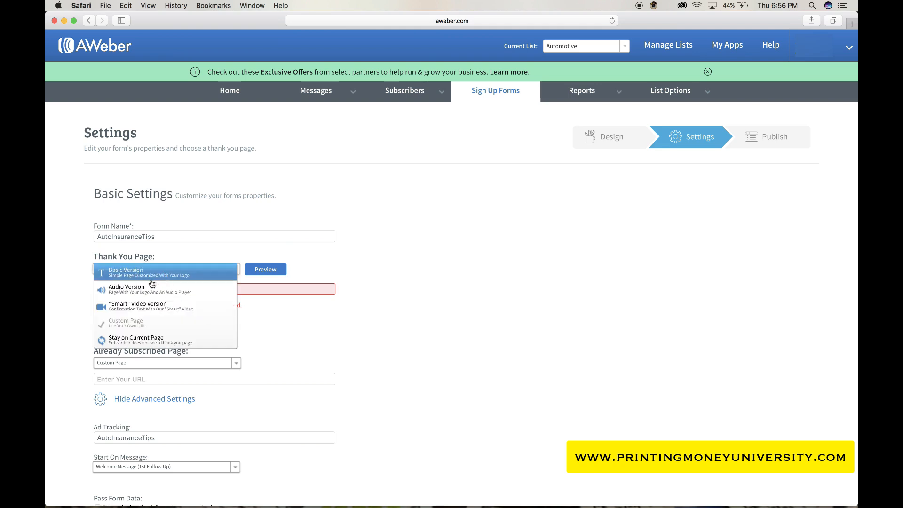
click(154, 278)
click(193, 331)
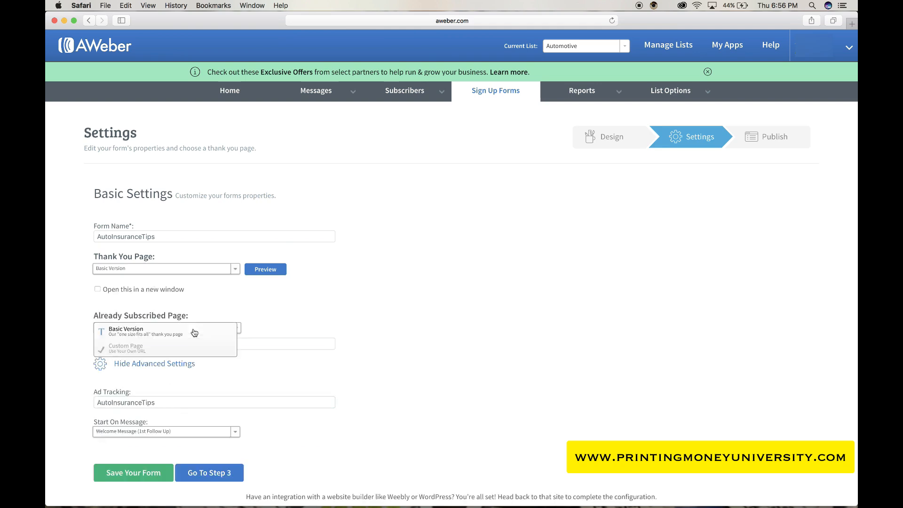
click(191, 329)
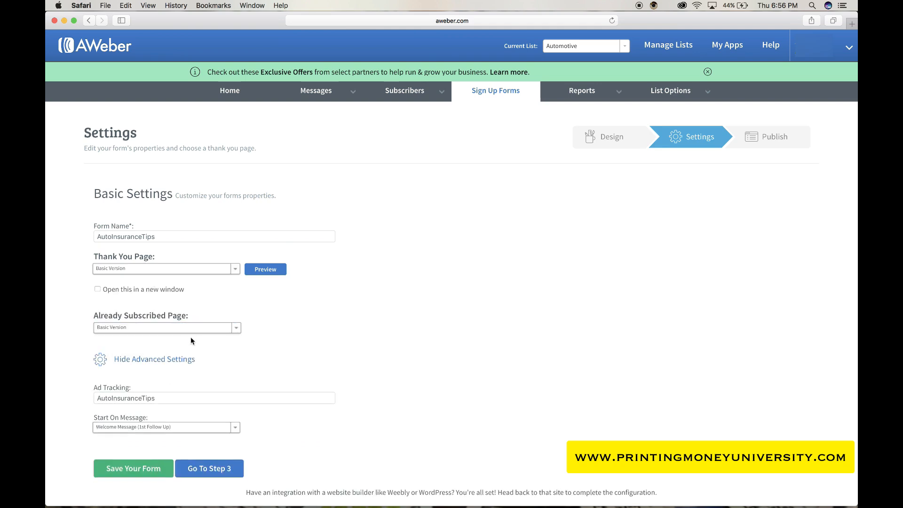
click(138, 469)
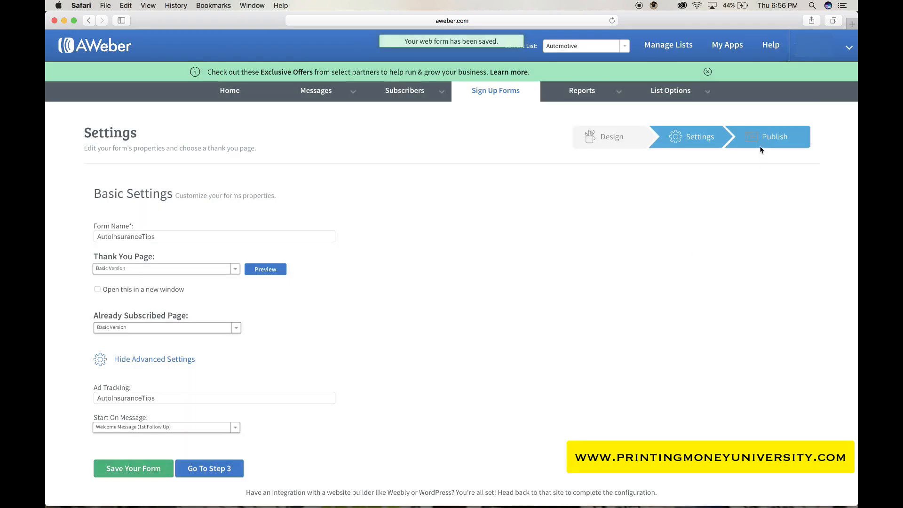
Step: Go to the Publish stage, choose to install the form yourself, and compare the Raw HTML Version with the Javascript Snippet
click(760, 149)
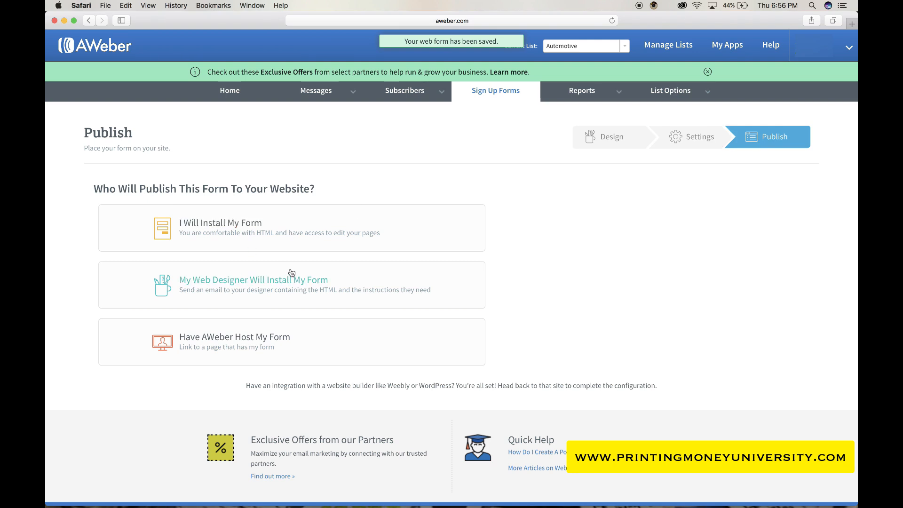
click(355, 238)
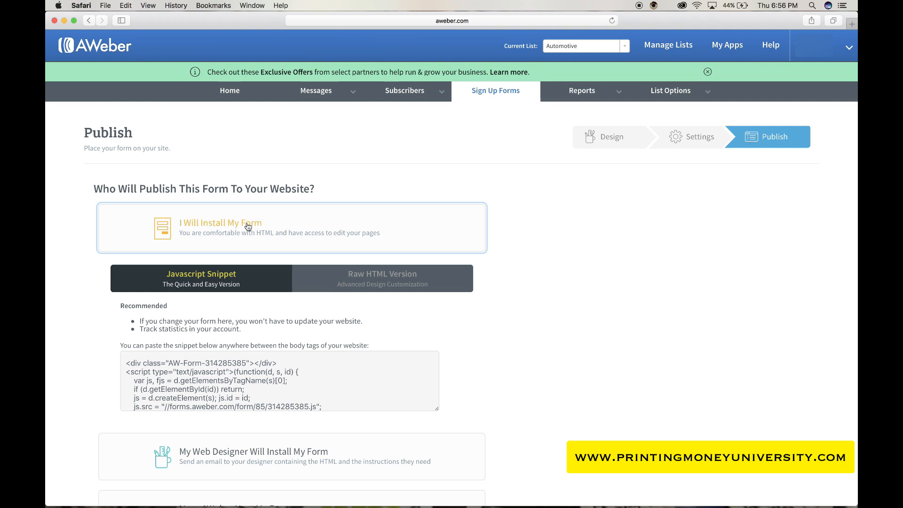
click(328, 284)
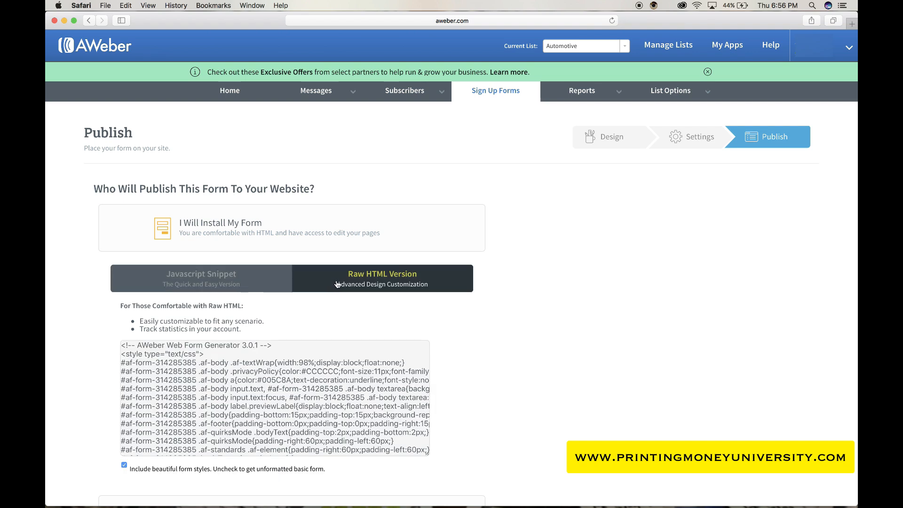
click(252, 380)
click(225, 397)
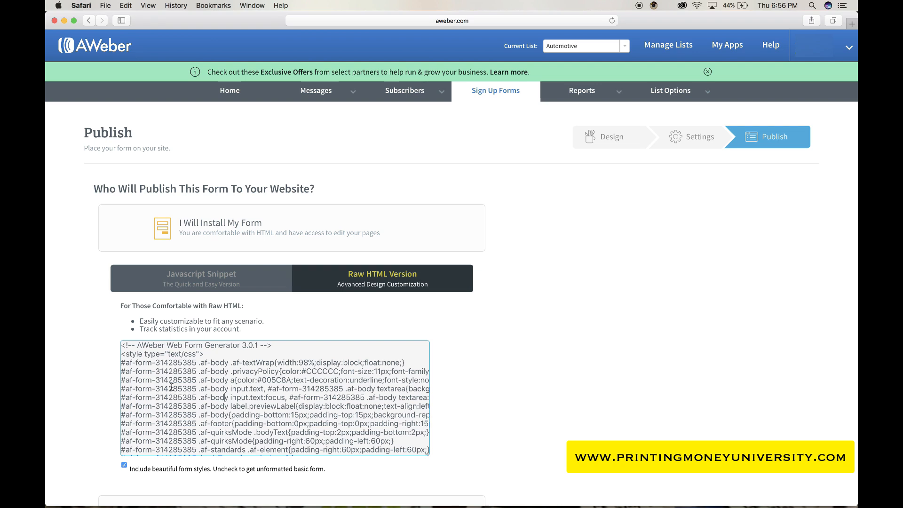
click(243, 286)
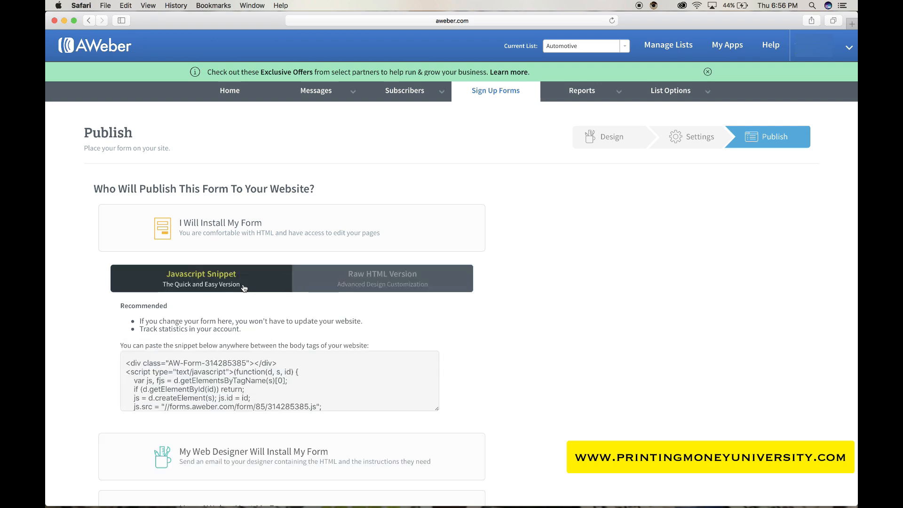
scroll(189, 320, down, 2)
click(178, 326)
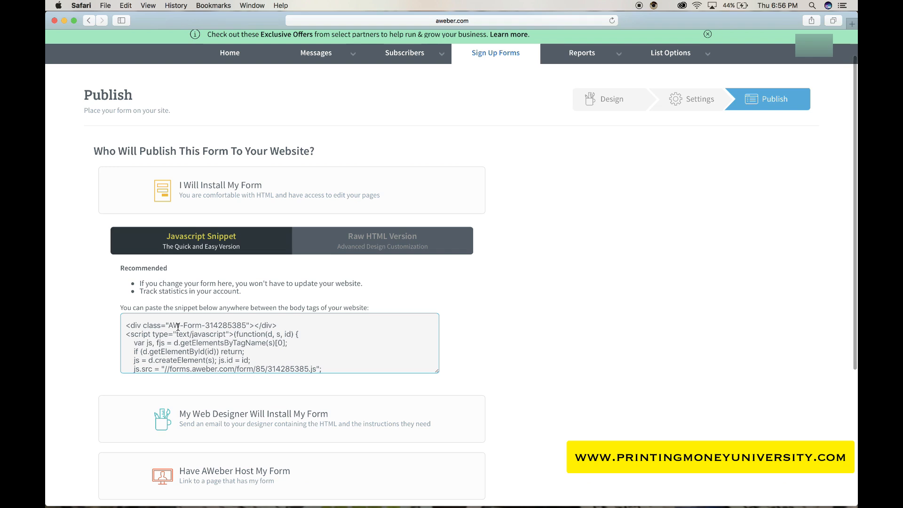
scroll(178, 326, down, 3)
scroll(178, 325, up, 3)
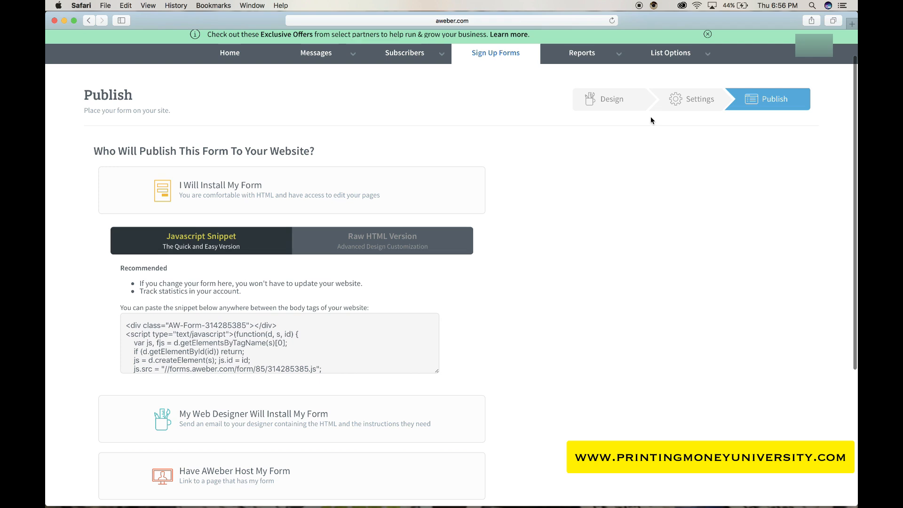
scroll(651, 118, up, 2)
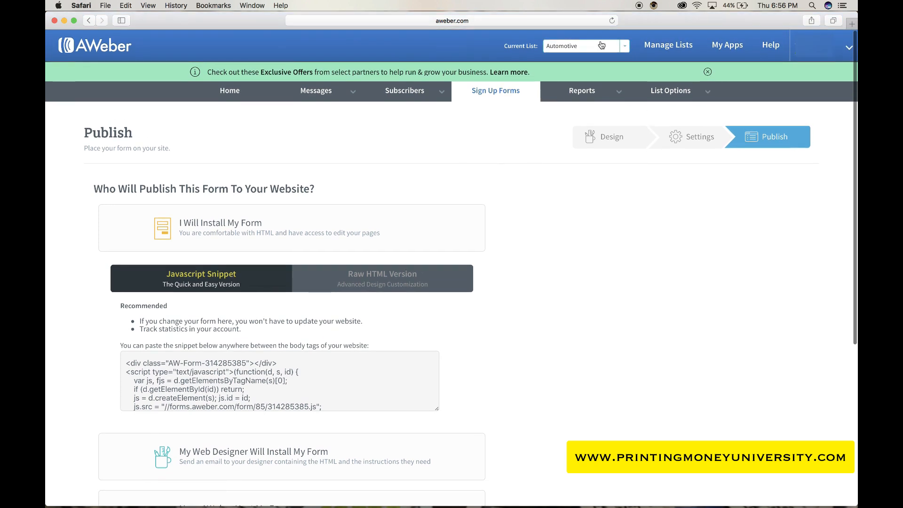
Step: View the subscriber management page and open the Automotive list's basic settings to examine its sender name details
mouse_move(409, 94)
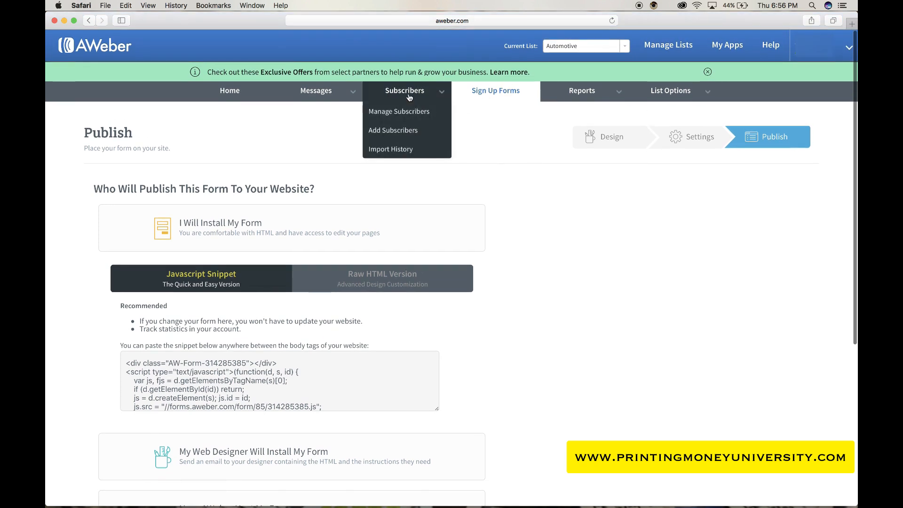
click(397, 116)
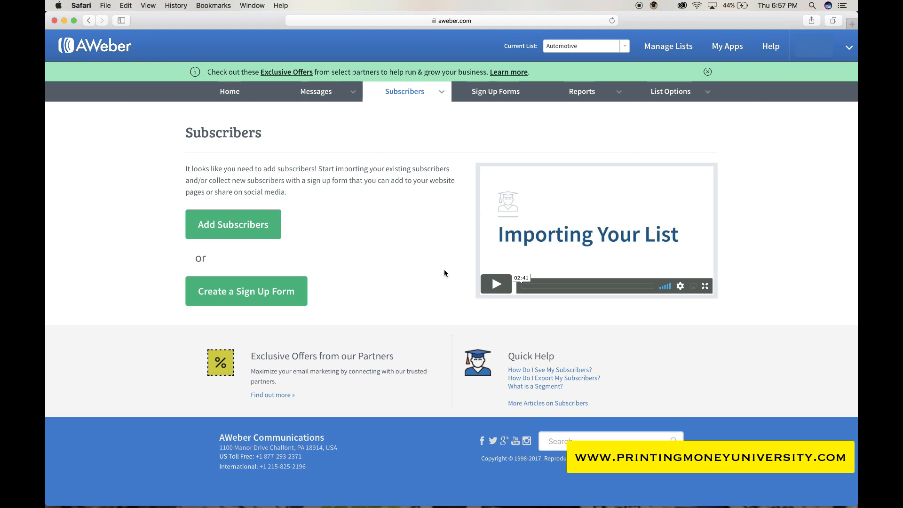
mouse_move(574, 92)
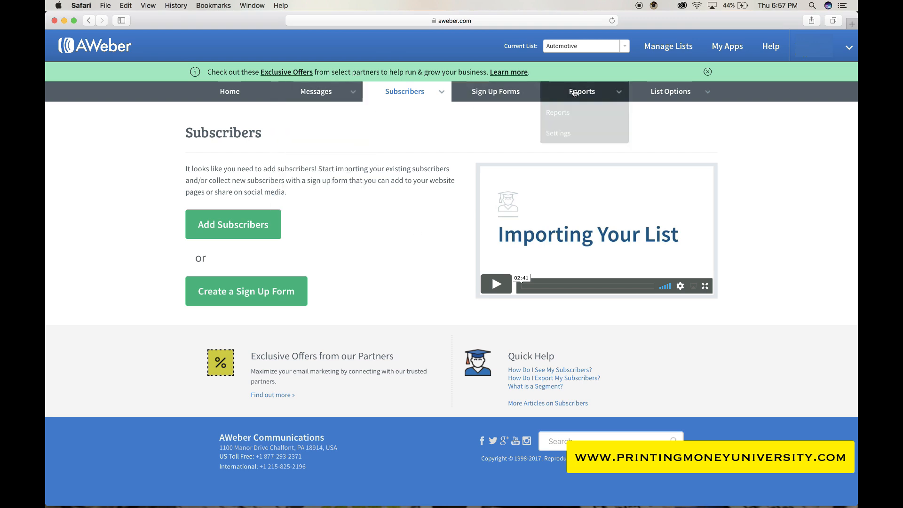
mouse_move(668, 91)
click(665, 116)
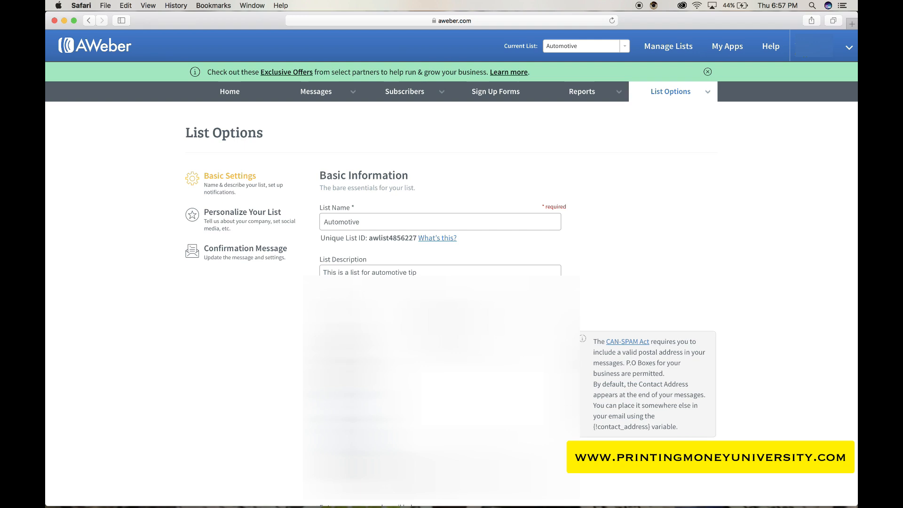
drag(323, 317, 369, 316)
click(369, 317)
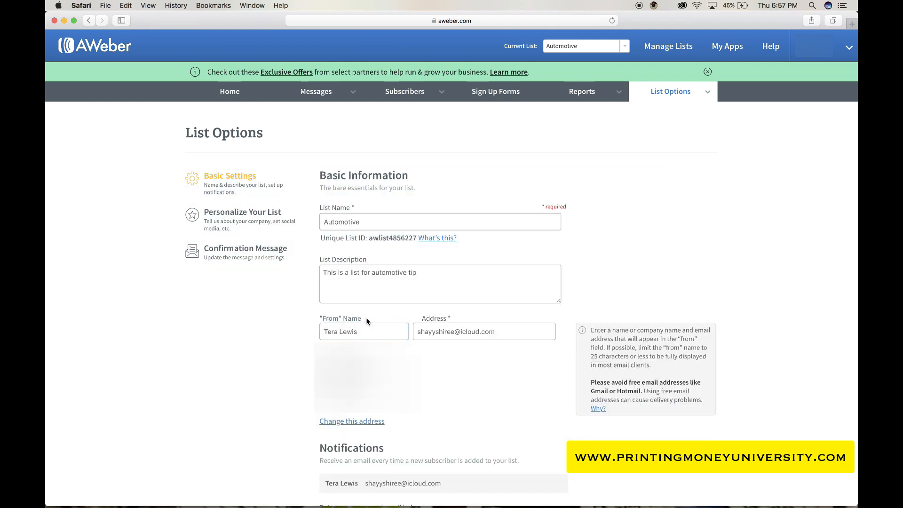
Step: Replace the Automotive list's "From" name with "SALES DEPT."
drag(366, 332, 326, 333)
text(SALES dept)
key(BackSpace)
key(BackSpace)
key(BackSpace)
key(BackSpace)
text(DEPT)
key(Tab)
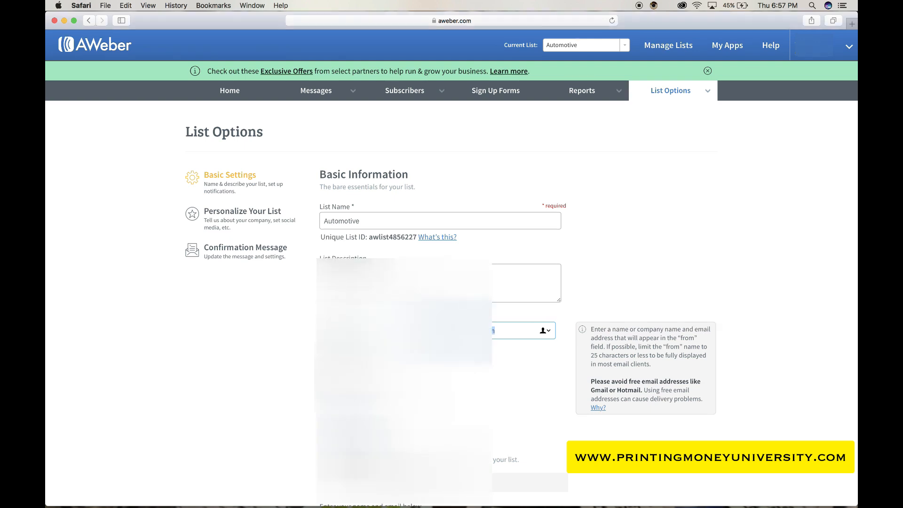
Step: Show the form for changing the list's mailing address and close it without saving
scroll(452, 263, down, 4)
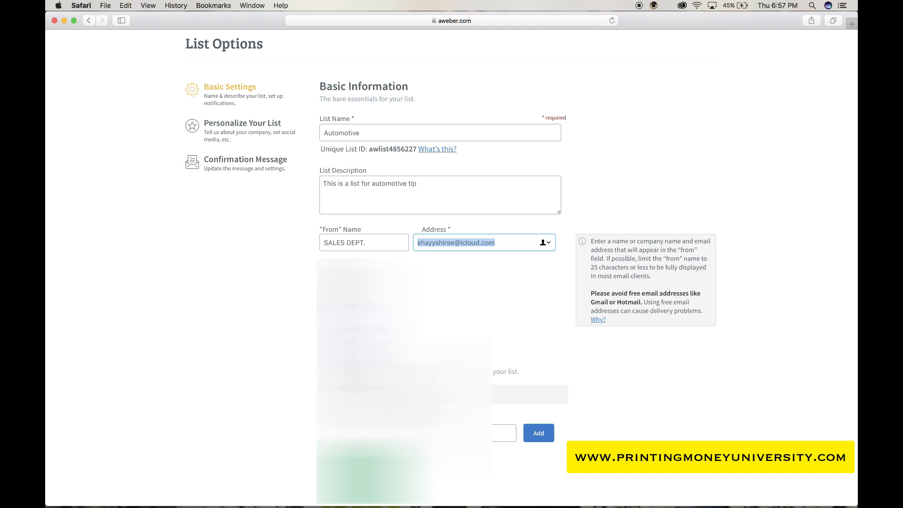
click(349, 332)
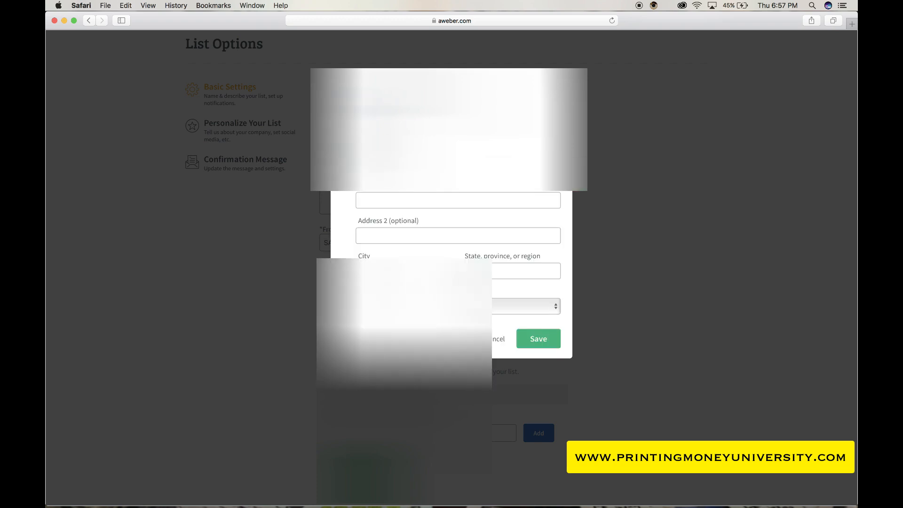
click(495, 346)
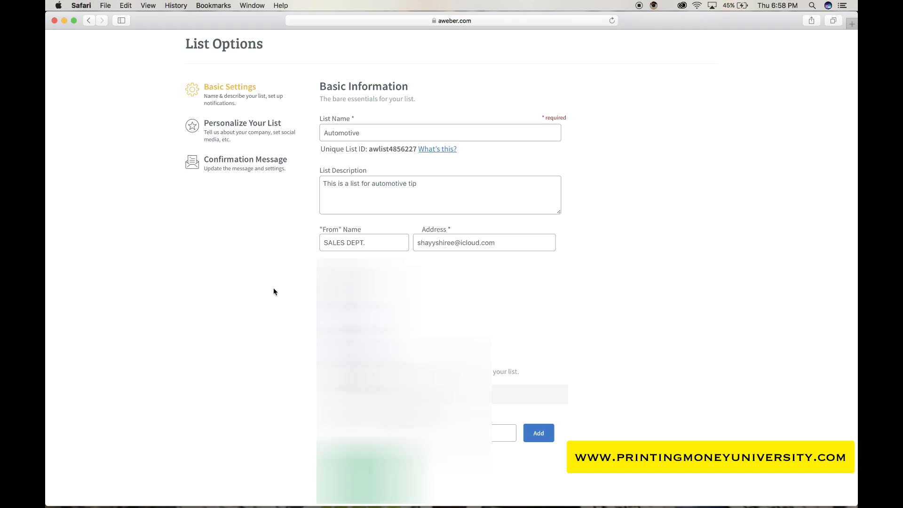
Step: In the list's confirmation message settings, turn off the confirmation message for AWeber sign up forms and approve the change
click(245, 170)
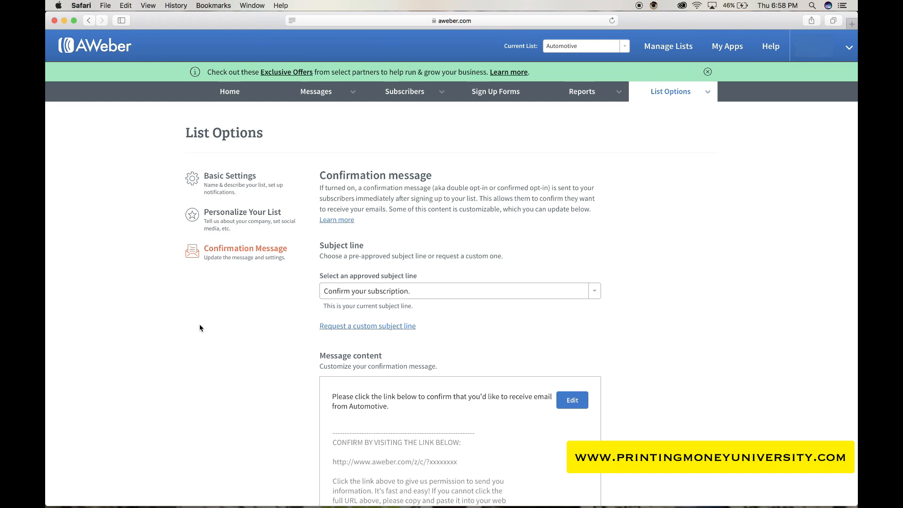
scroll(327, 307, down, 10)
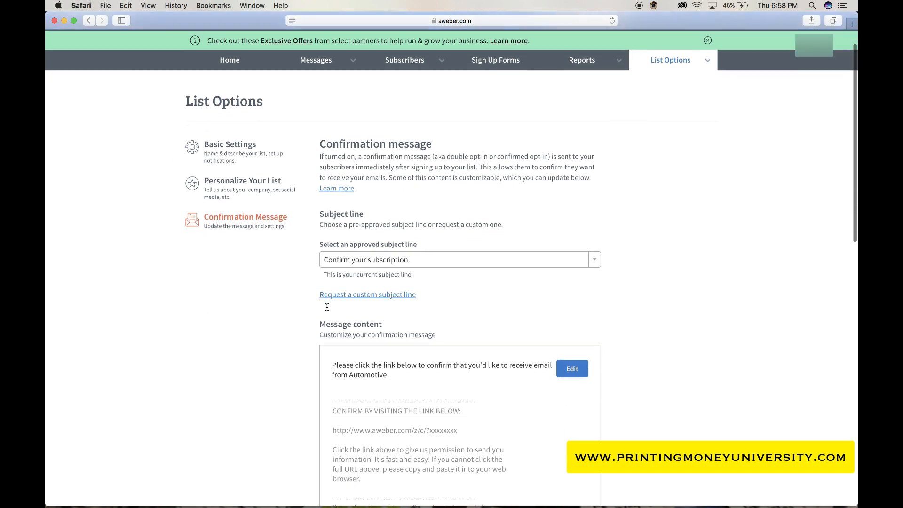
scroll(326, 310, down, 3)
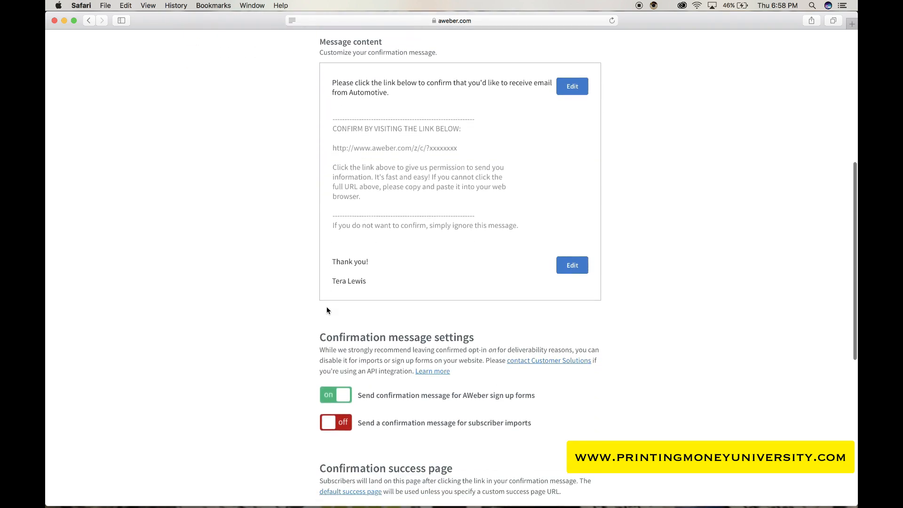
drag(360, 399, 530, 396)
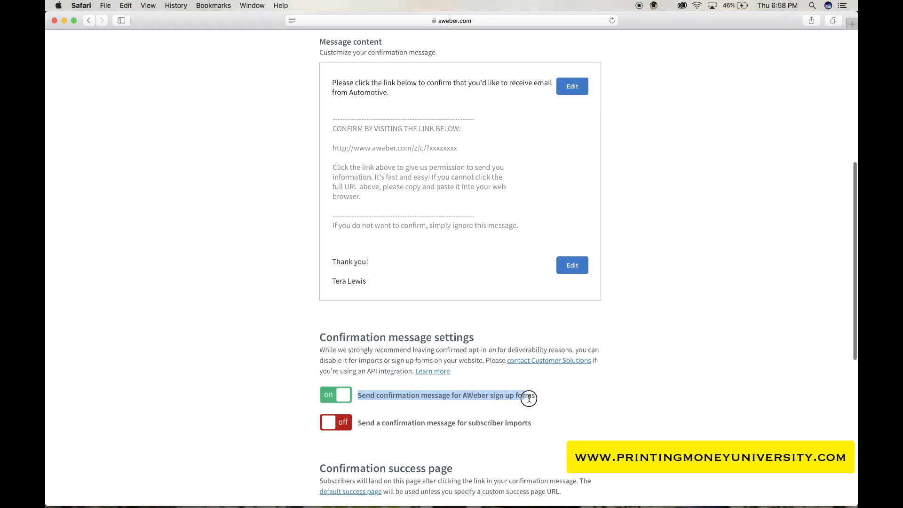
click(340, 395)
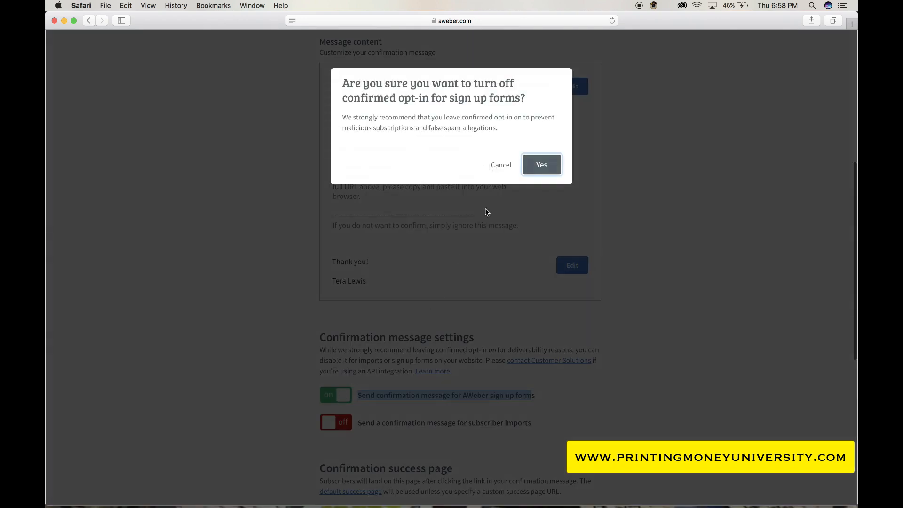
click(530, 165)
Step: Examine the confirmation success page's custom URL option, leave it blank, and save the confirmation message settings
scroll(299, 309, down, 5)
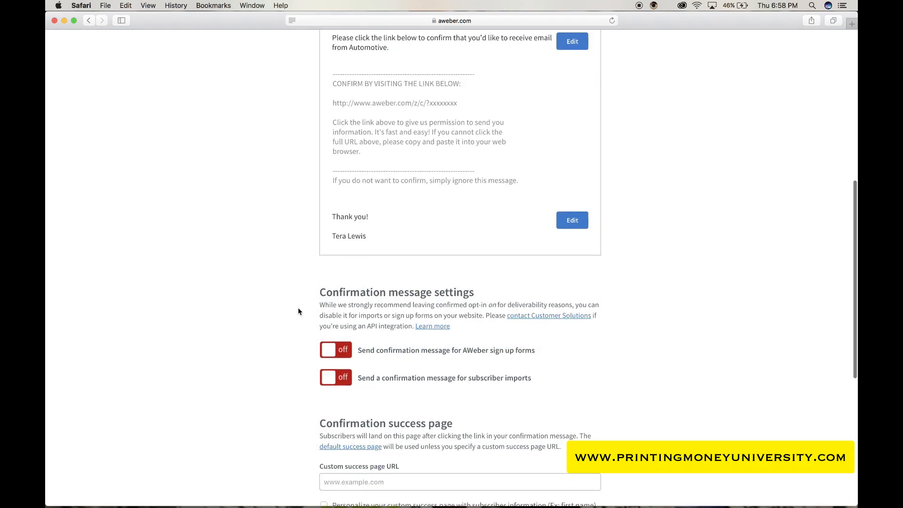
scroll(298, 310, down, 2)
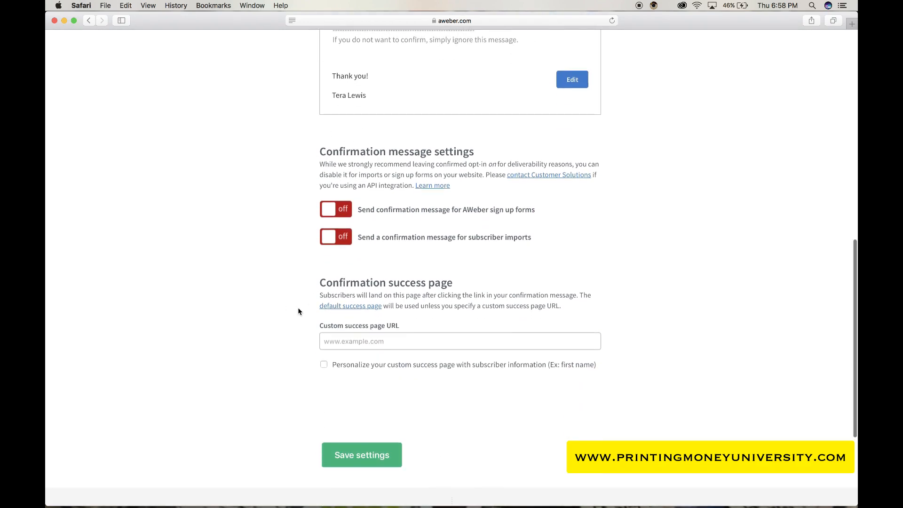
scroll(298, 312, down, 1)
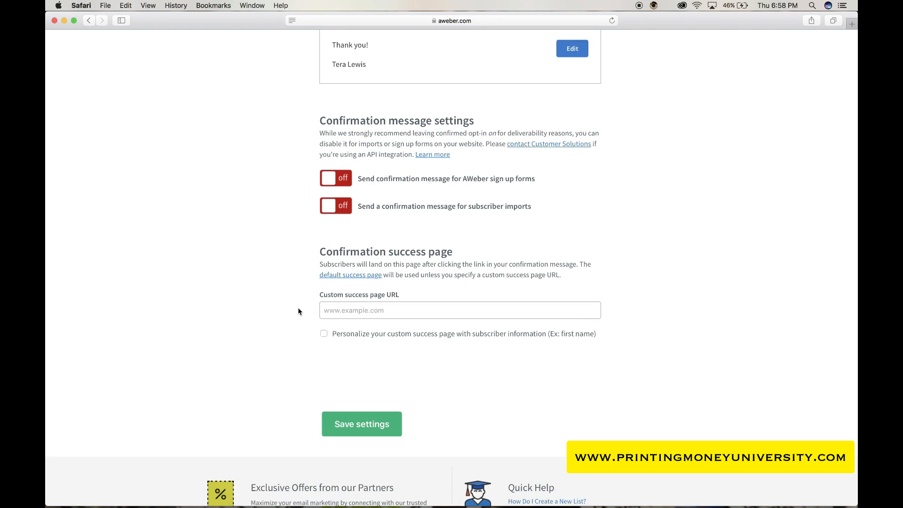
drag(321, 252, 466, 254)
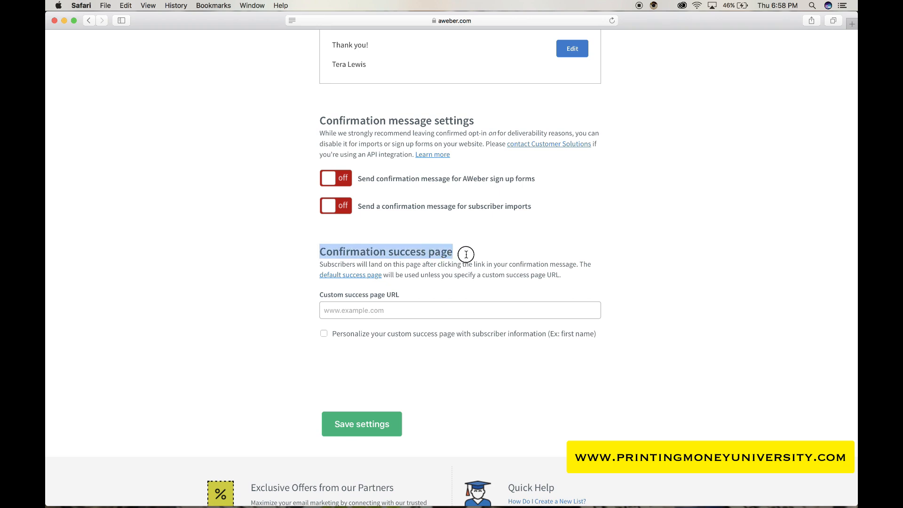
click(461, 261)
click(346, 311)
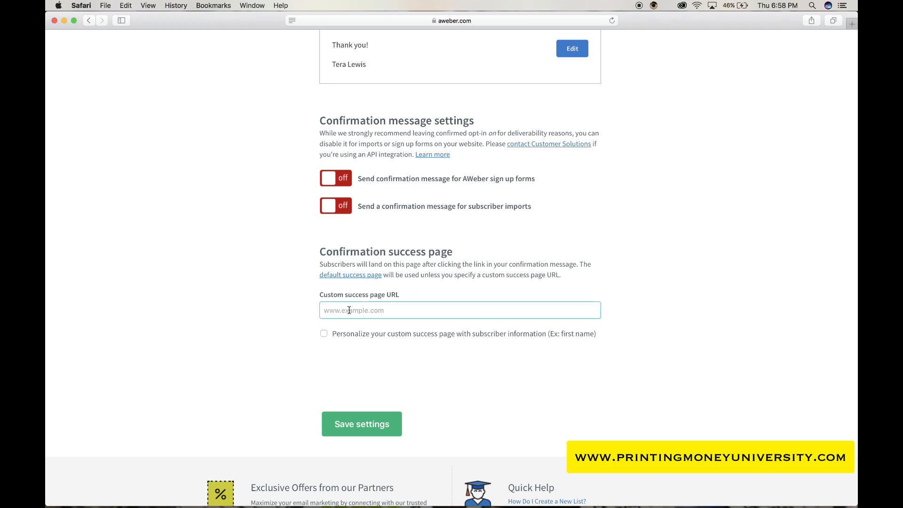
drag(330, 311, 400, 312)
click(353, 426)
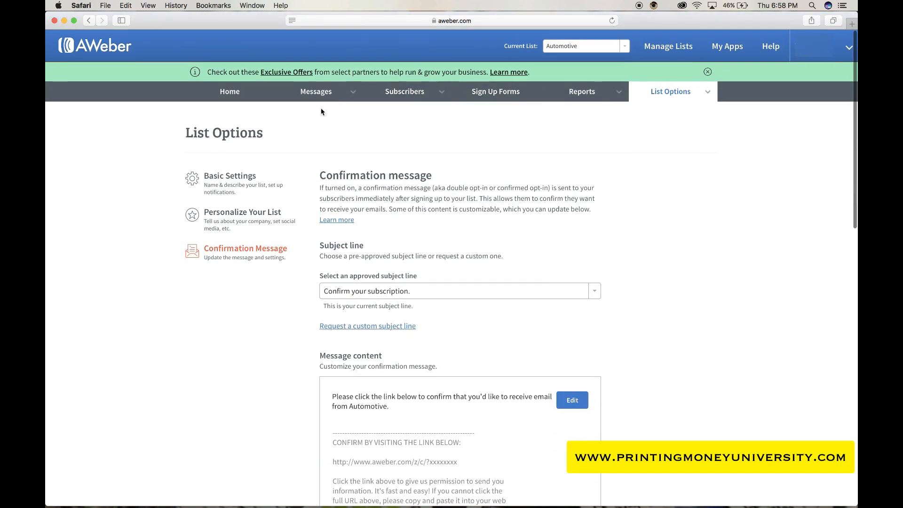
Step: View the message drafts page and examine the available options for creating a message
click(321, 94)
click(316, 92)
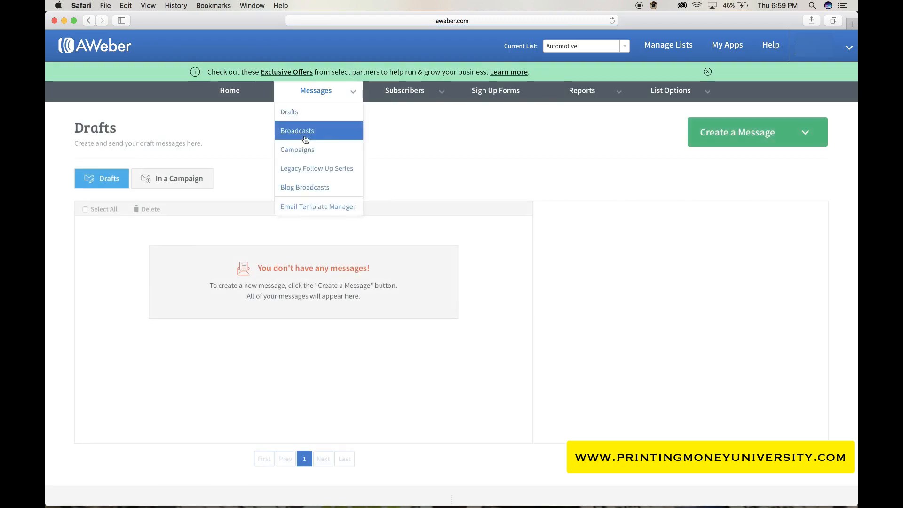
click(713, 133)
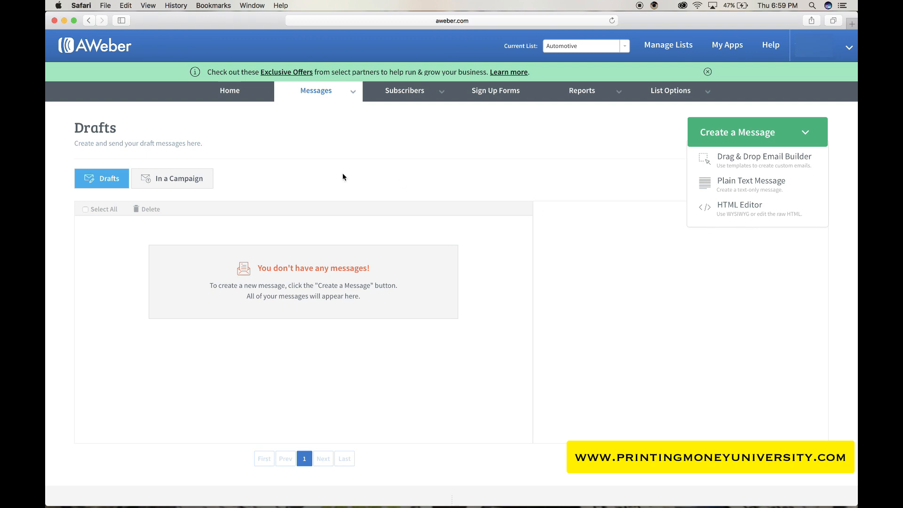
click(337, 141)
Step: View the Broadcasts page and its message editor choices, and open the Legacy Follow Up Series page
mouse_move(348, 96)
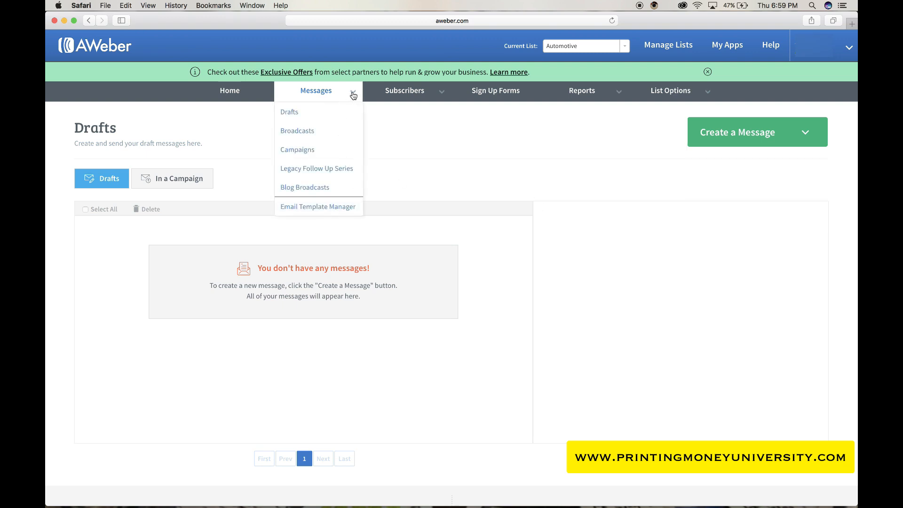
click(315, 132)
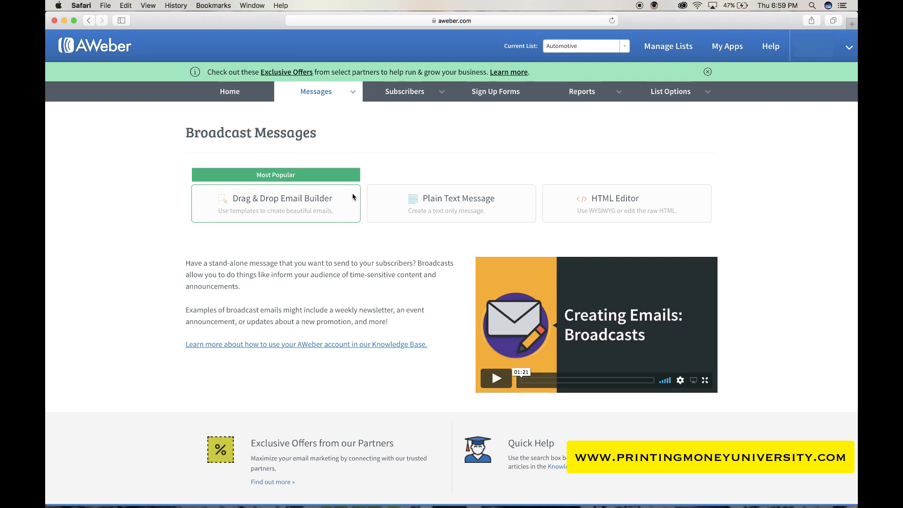
mouse_move(328, 96)
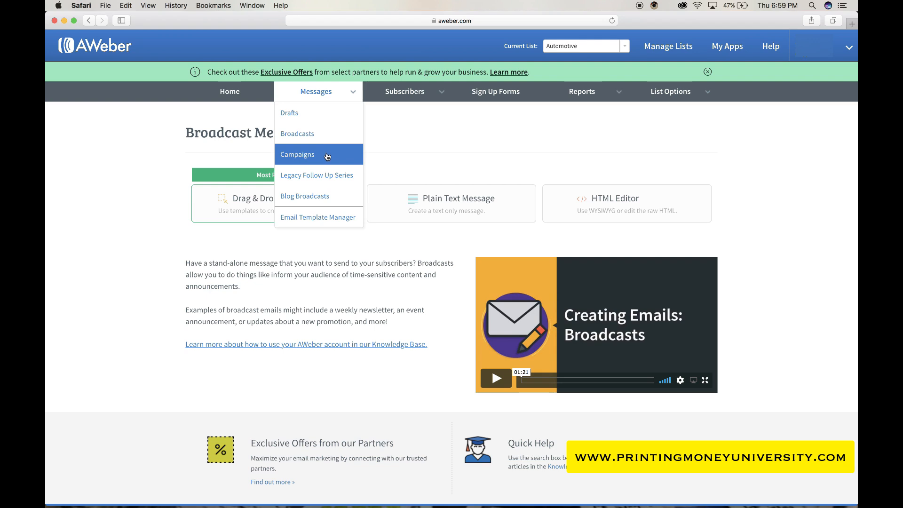
click(321, 172)
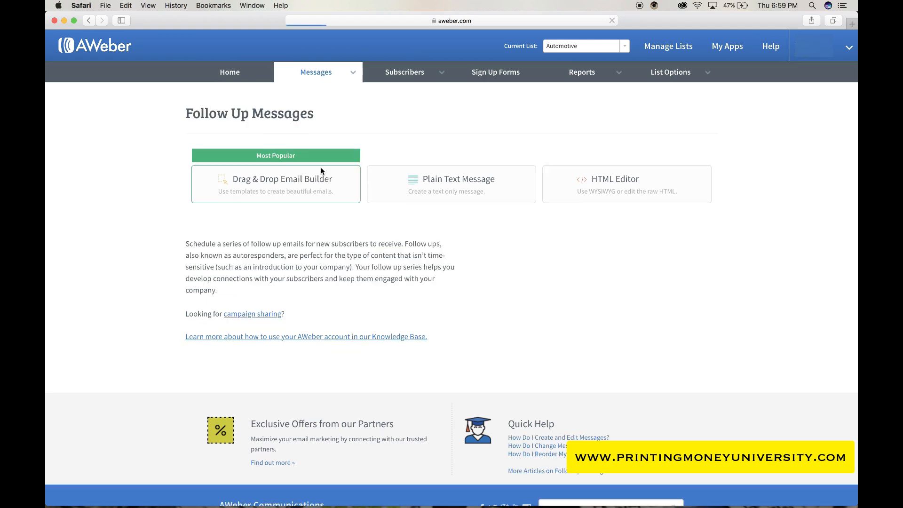